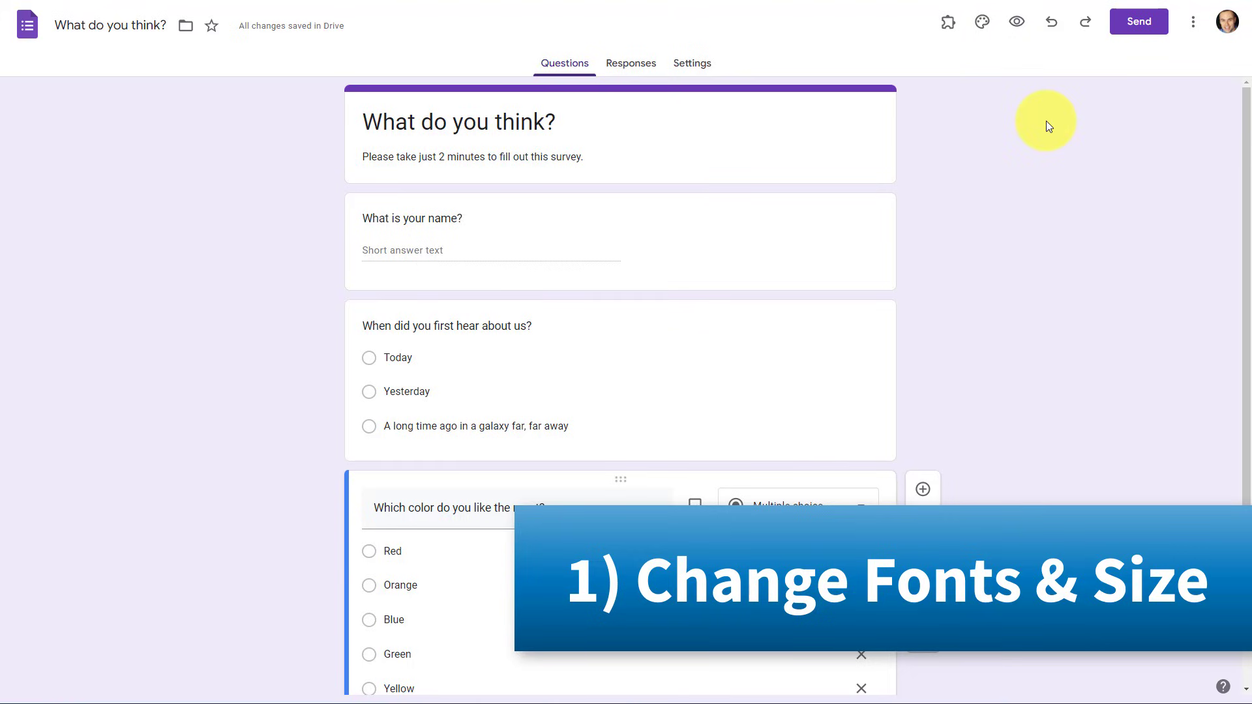
# In the theme settings, set the header font to Impact and keep its size at 24.
pyautogui.click(983, 23)
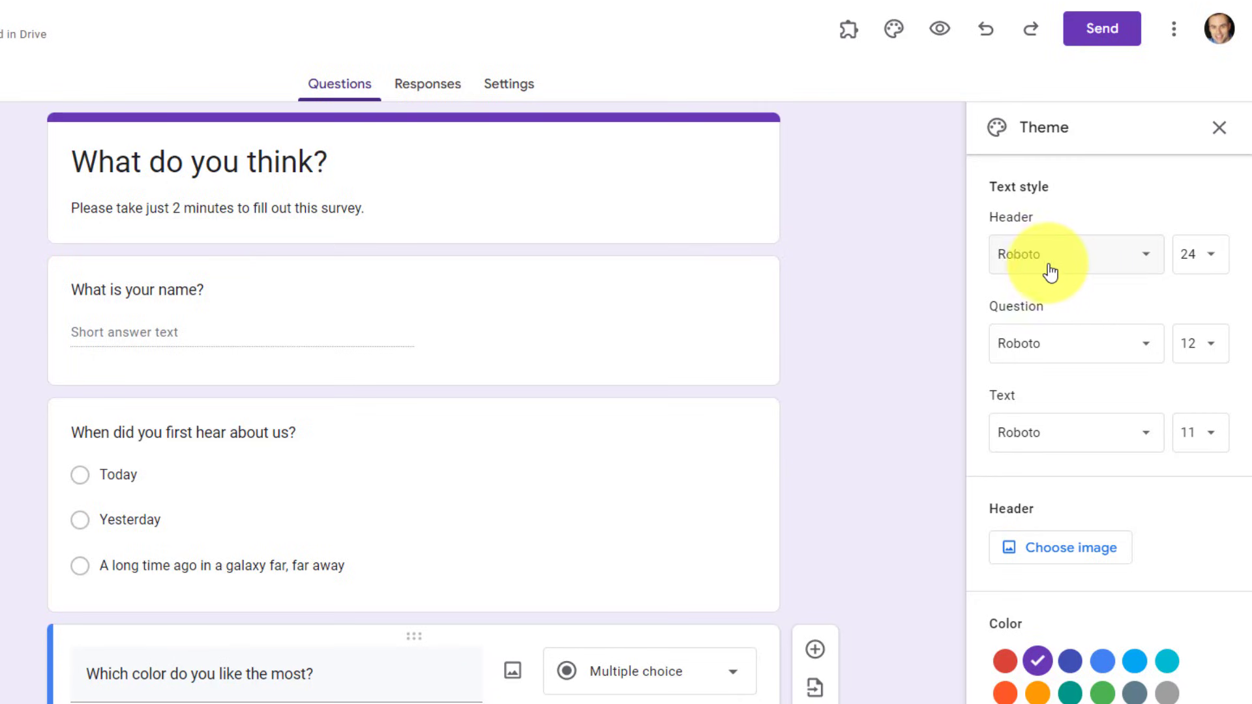
pyautogui.click(1142, 259)
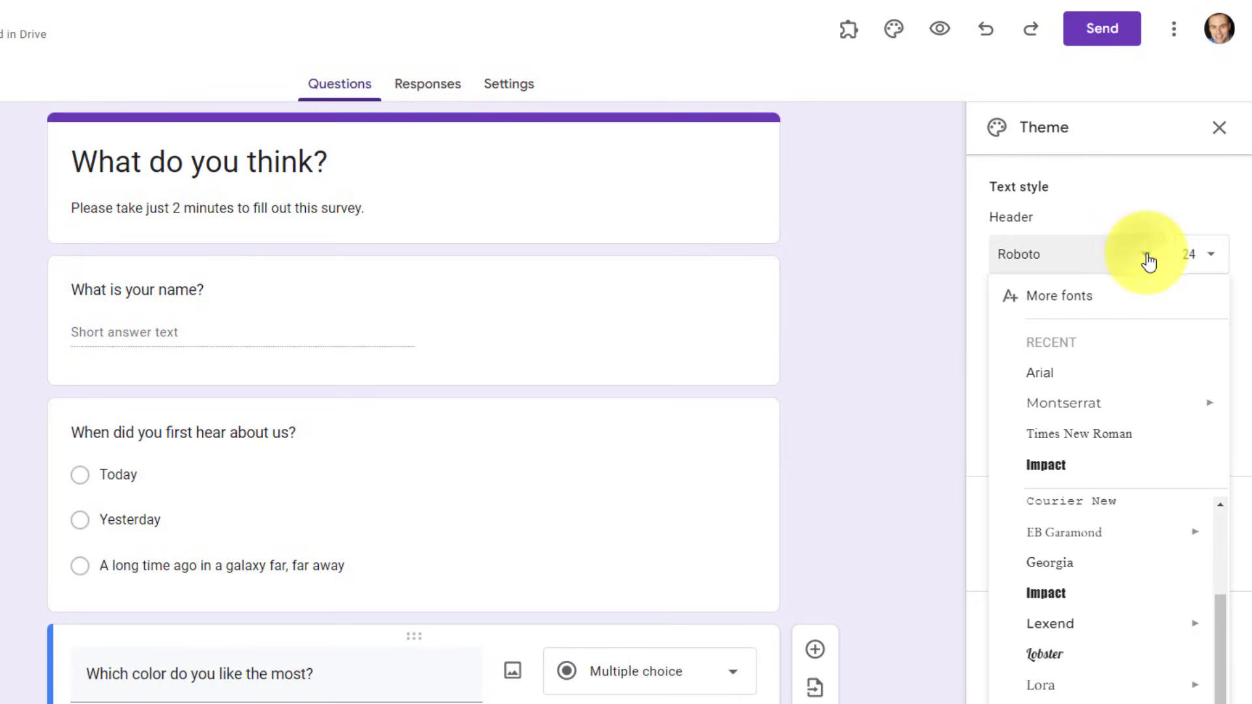
pyautogui.click(1067, 478)
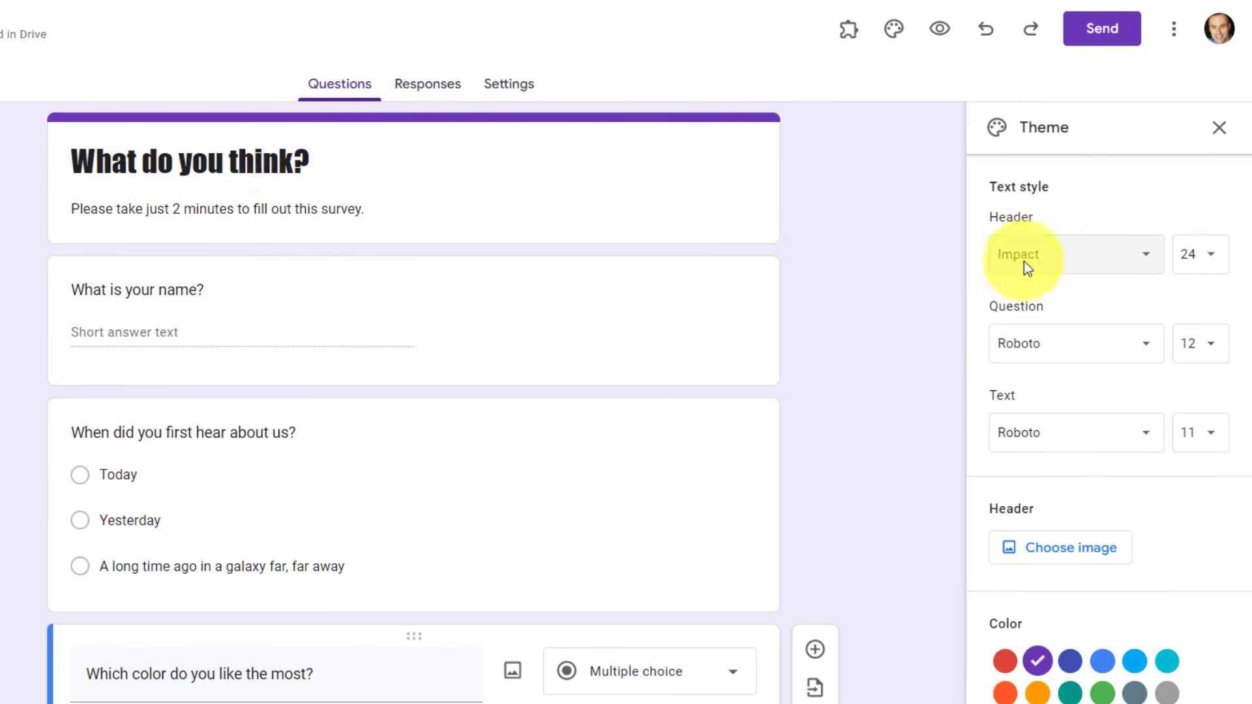
pyautogui.click(1211, 260)
pyautogui.click(1115, 394)
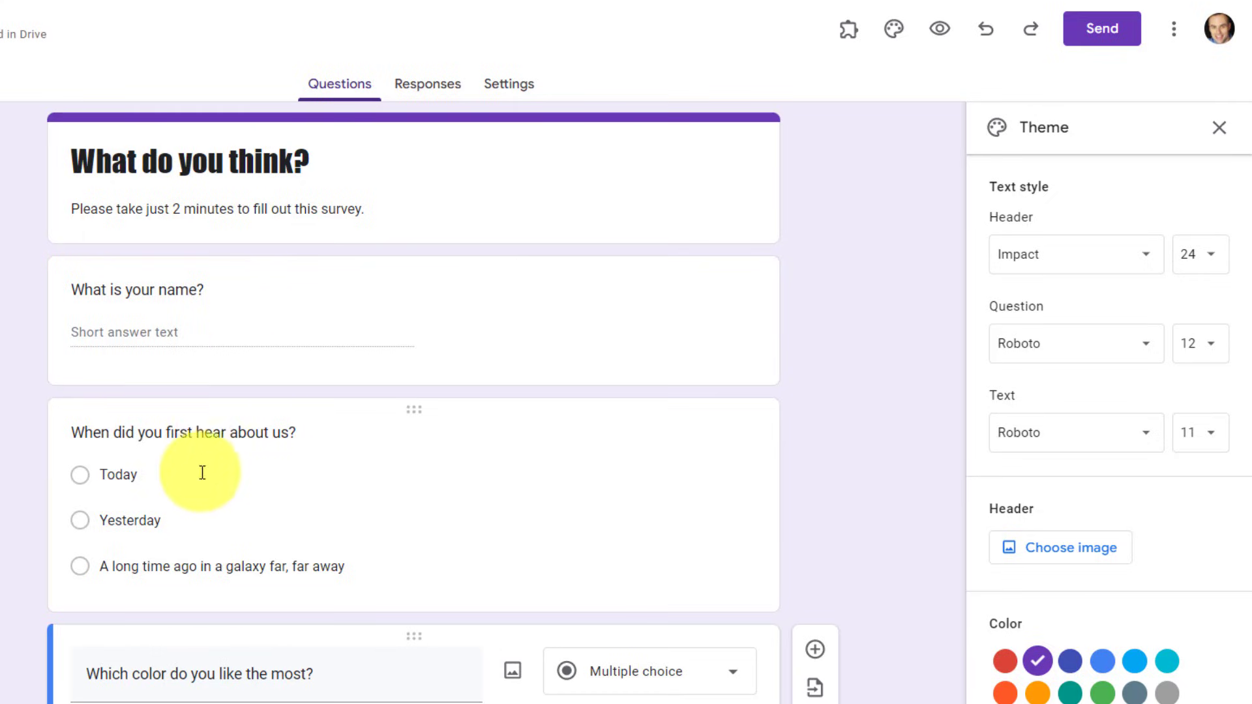
# Set the question font to Lexend Semi Bold.
pyautogui.click(1143, 355)
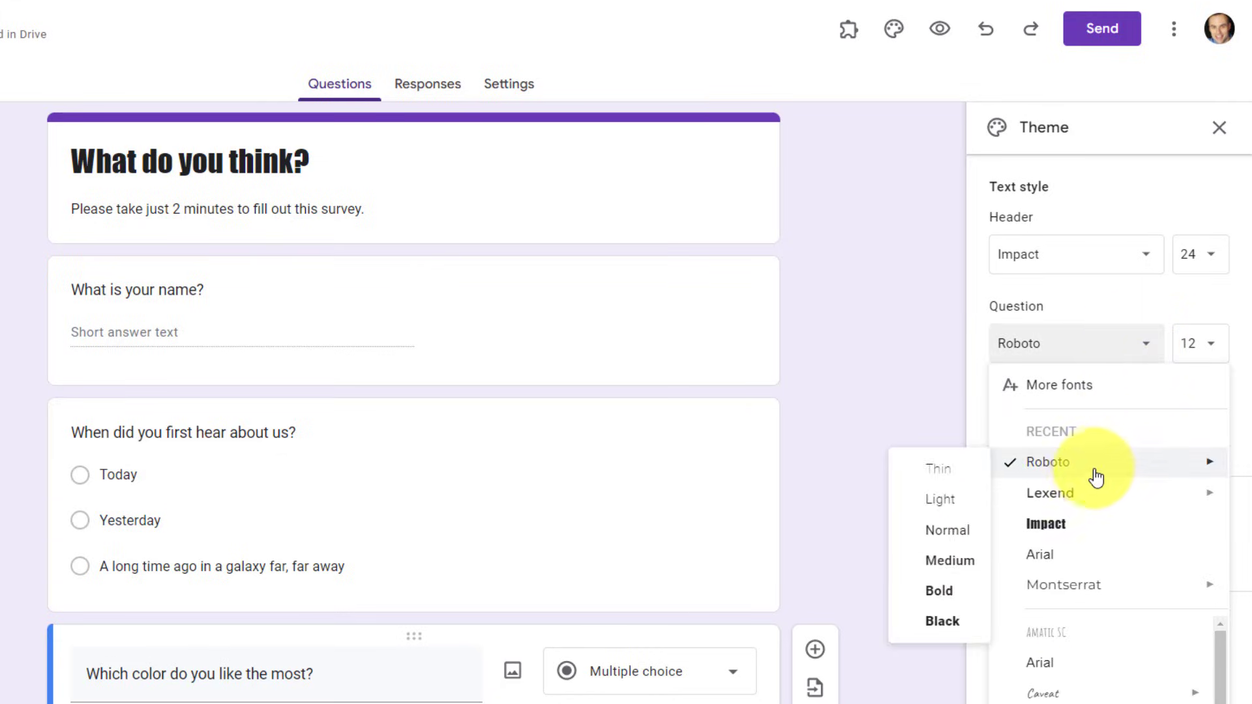
pyautogui.moveTo(1068, 502)
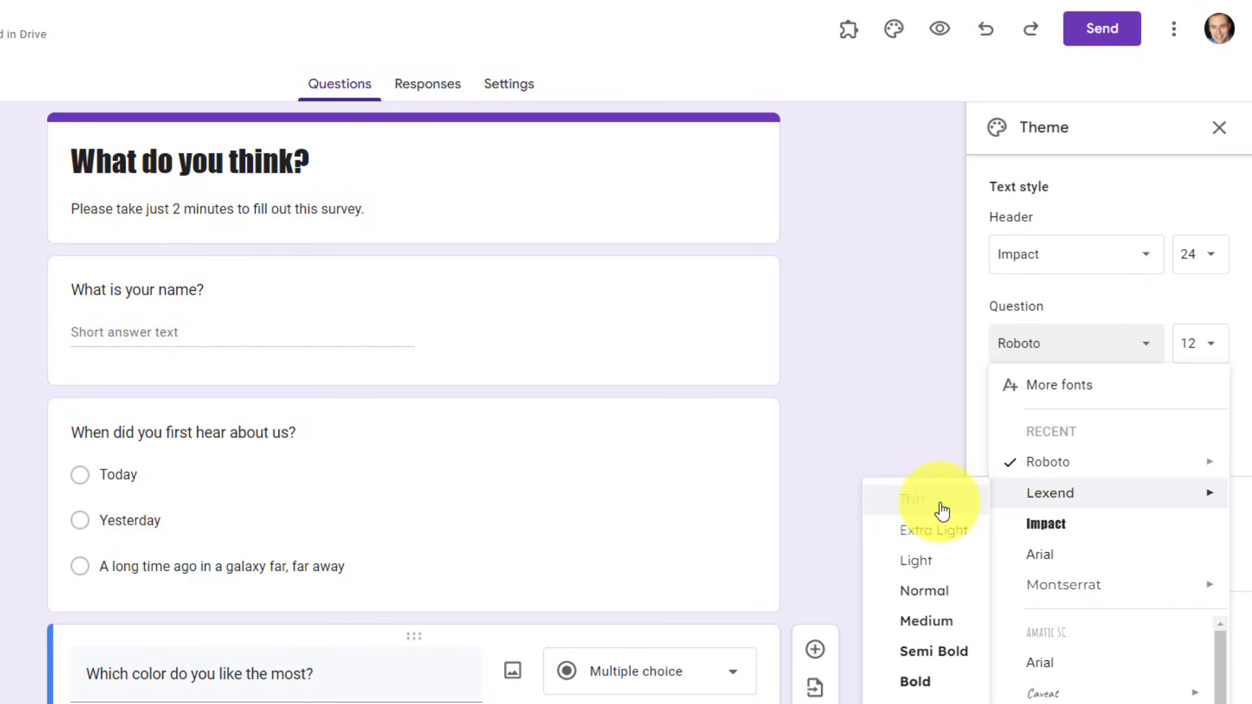
pyautogui.click(927, 663)
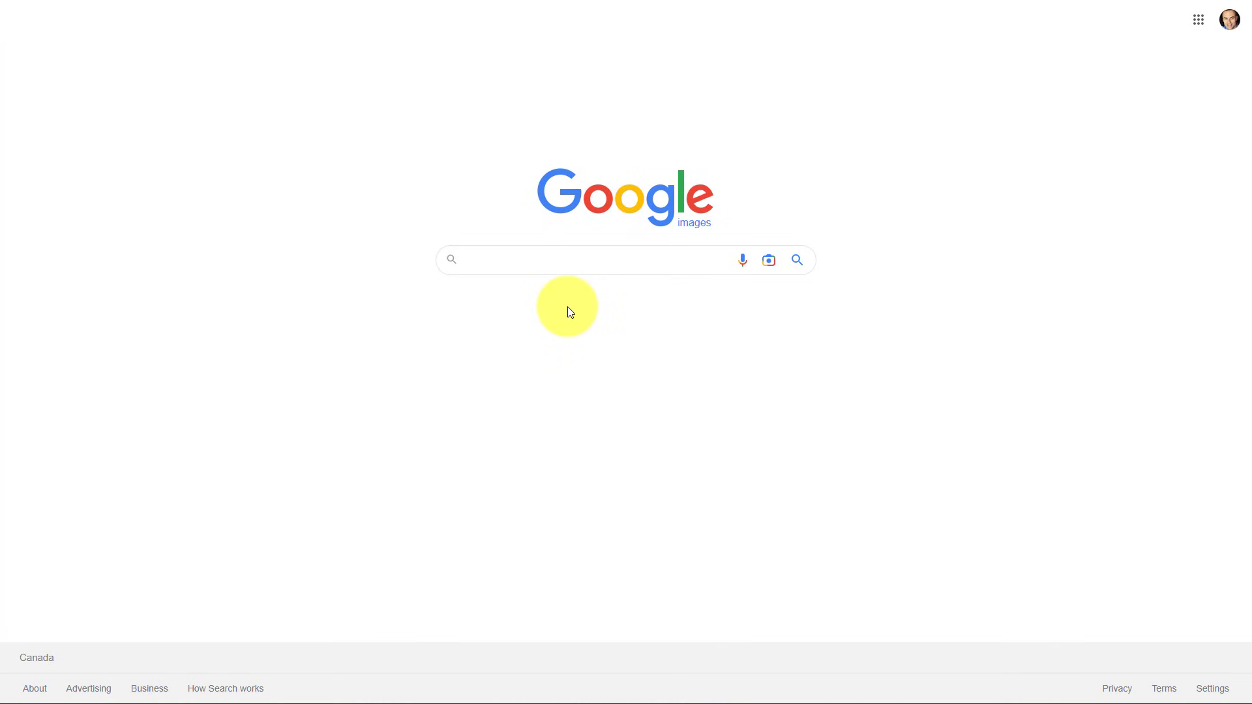
# Search Google Images for 'background gif' and save the blue glowing-squares giphy.gif to the computer.
pyautogui.click(529, 258)
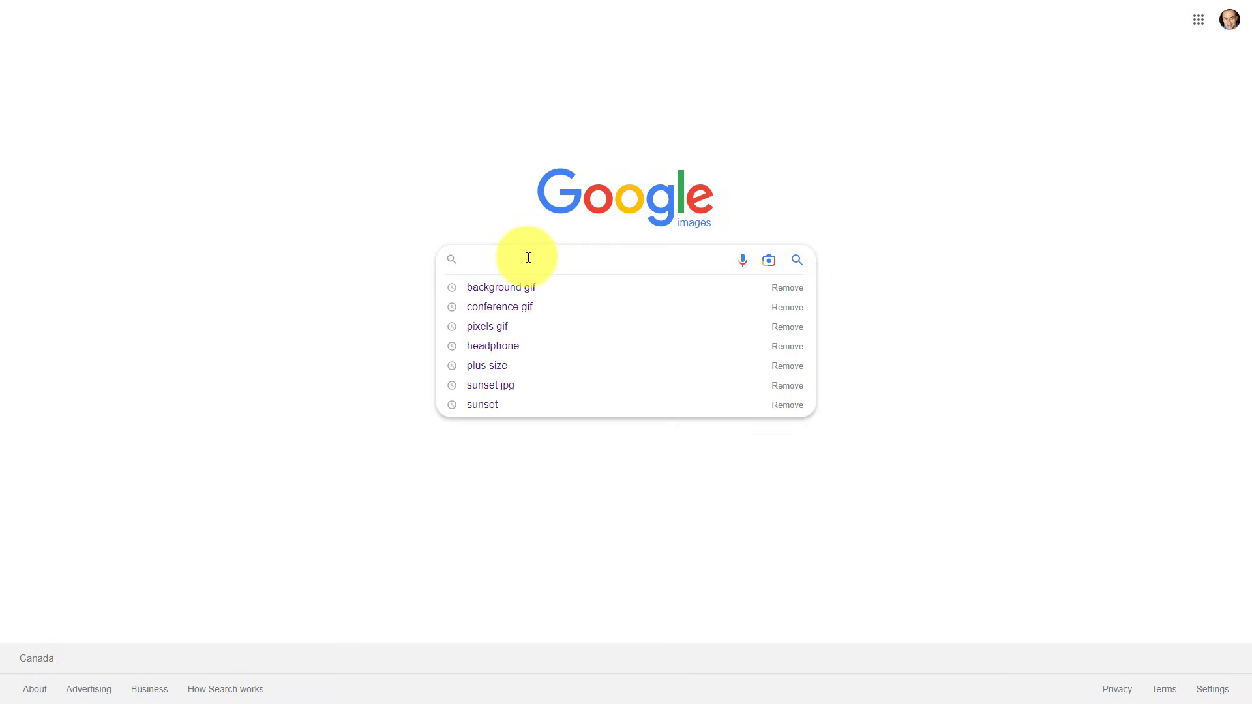
pyautogui.click(495, 291)
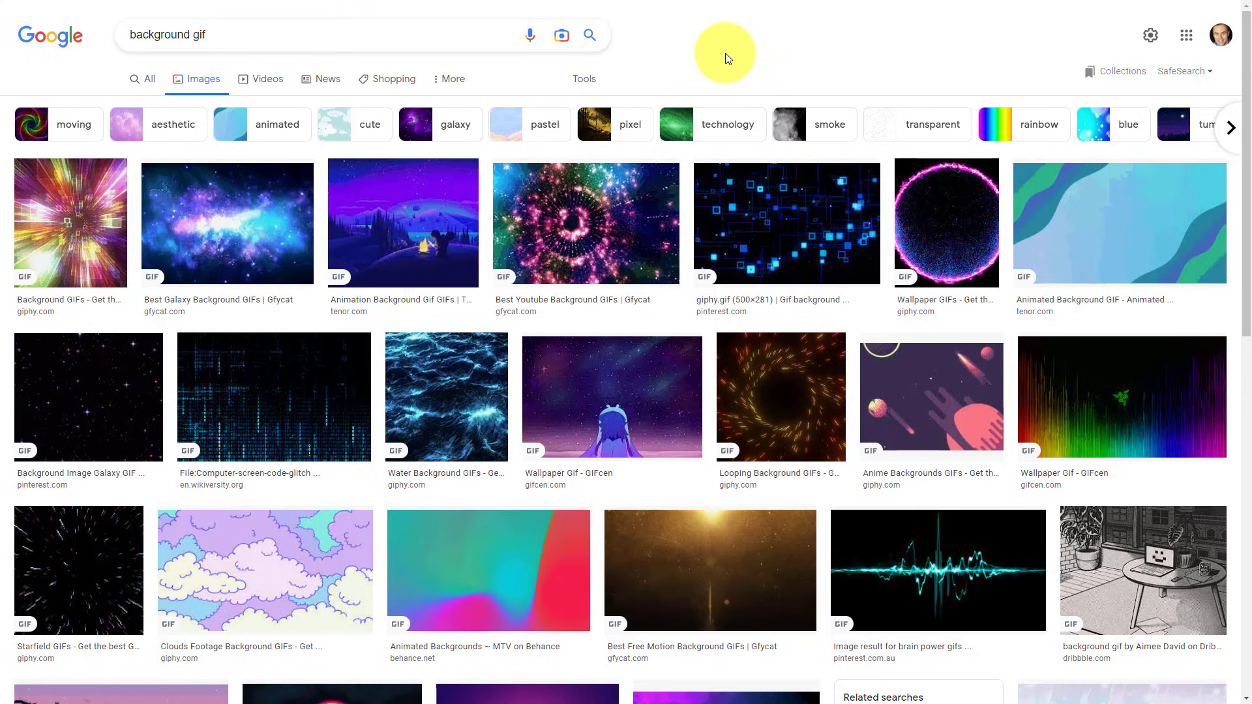
pyautogui.click(787, 235)
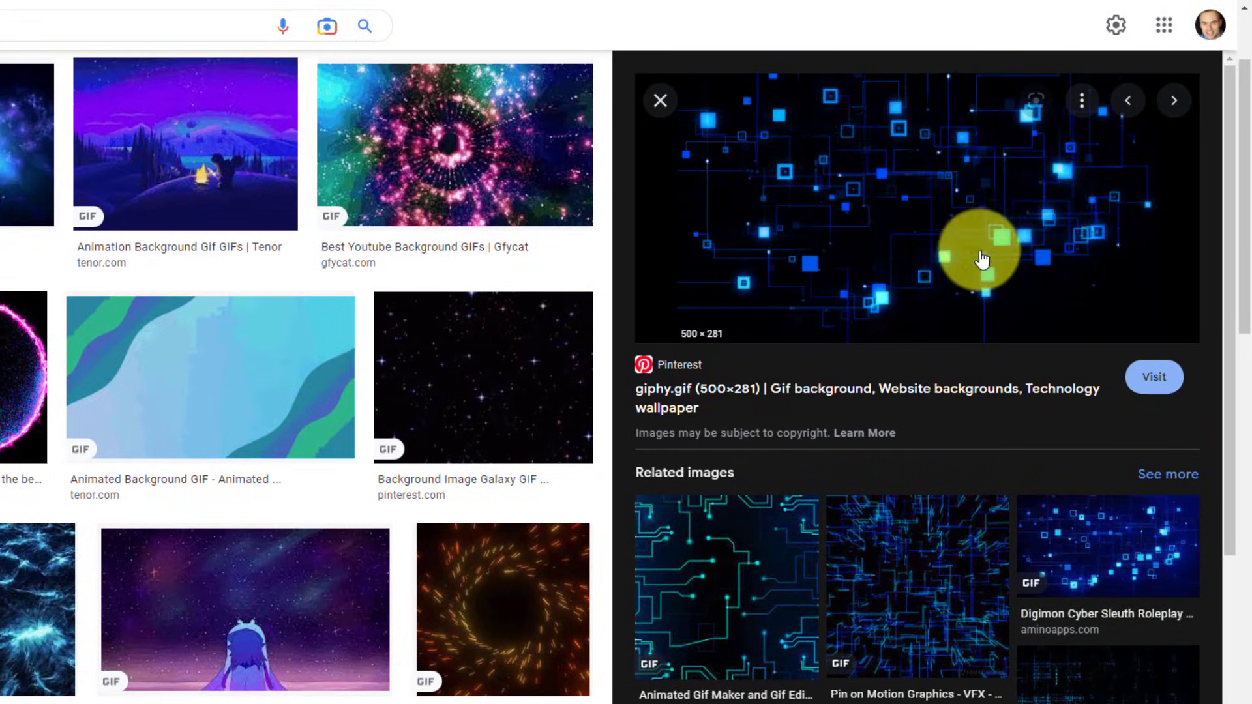
pyautogui.rightClick(908, 209)
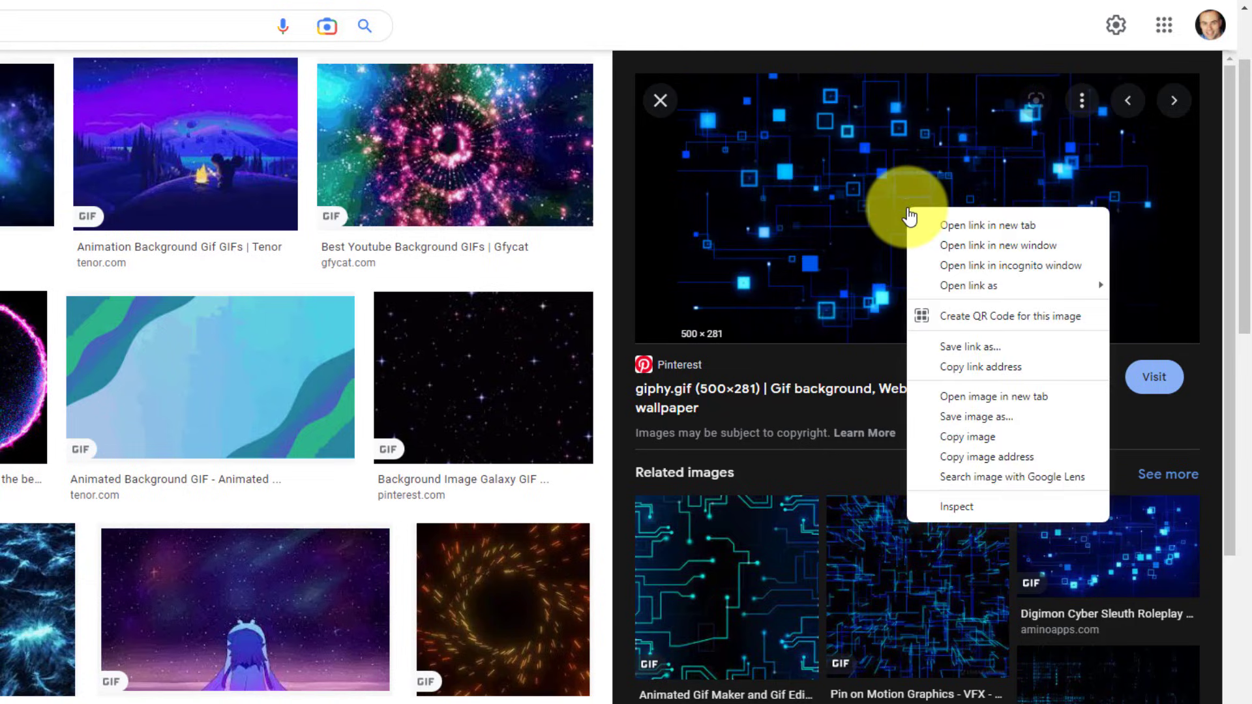
pyautogui.click(984, 413)
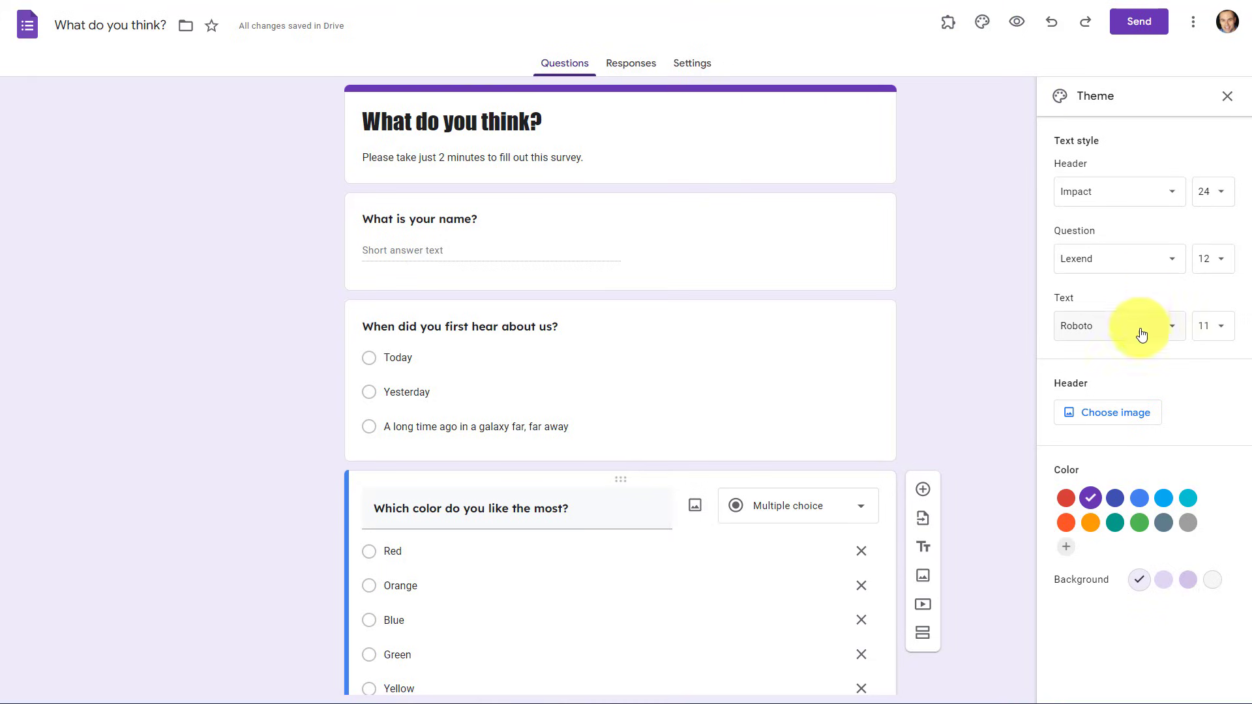
# Open the header image chooser, browse the Themes pictures, then switch to Upload.
pyautogui.click(1109, 417)
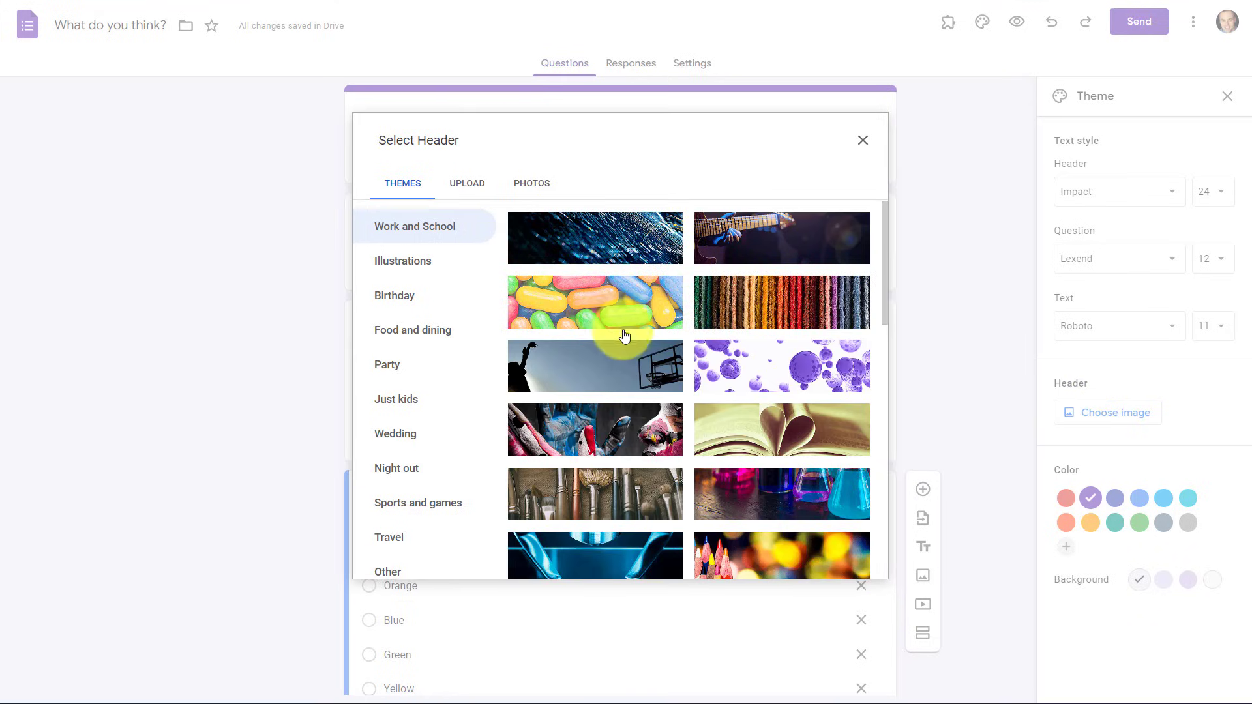
pyautogui.scroll(-10, 606, 369)
pyautogui.scroll(-1, 605, 371)
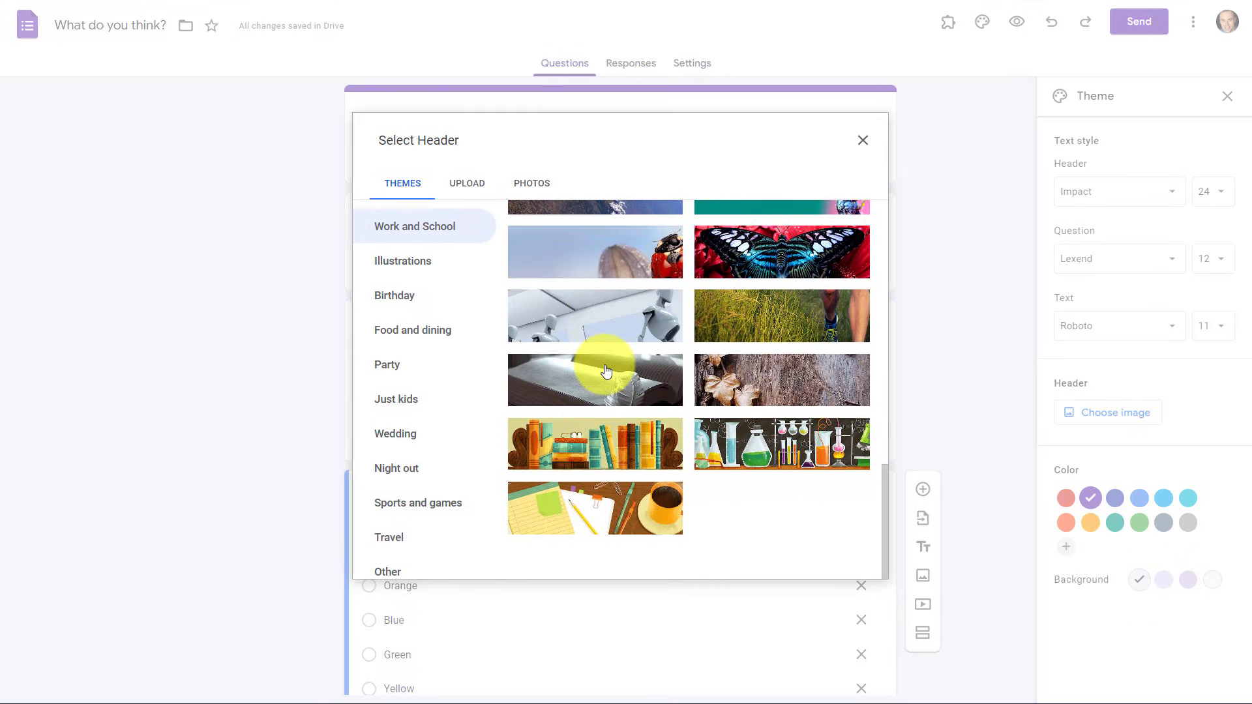
pyautogui.scroll(10, 605, 370)
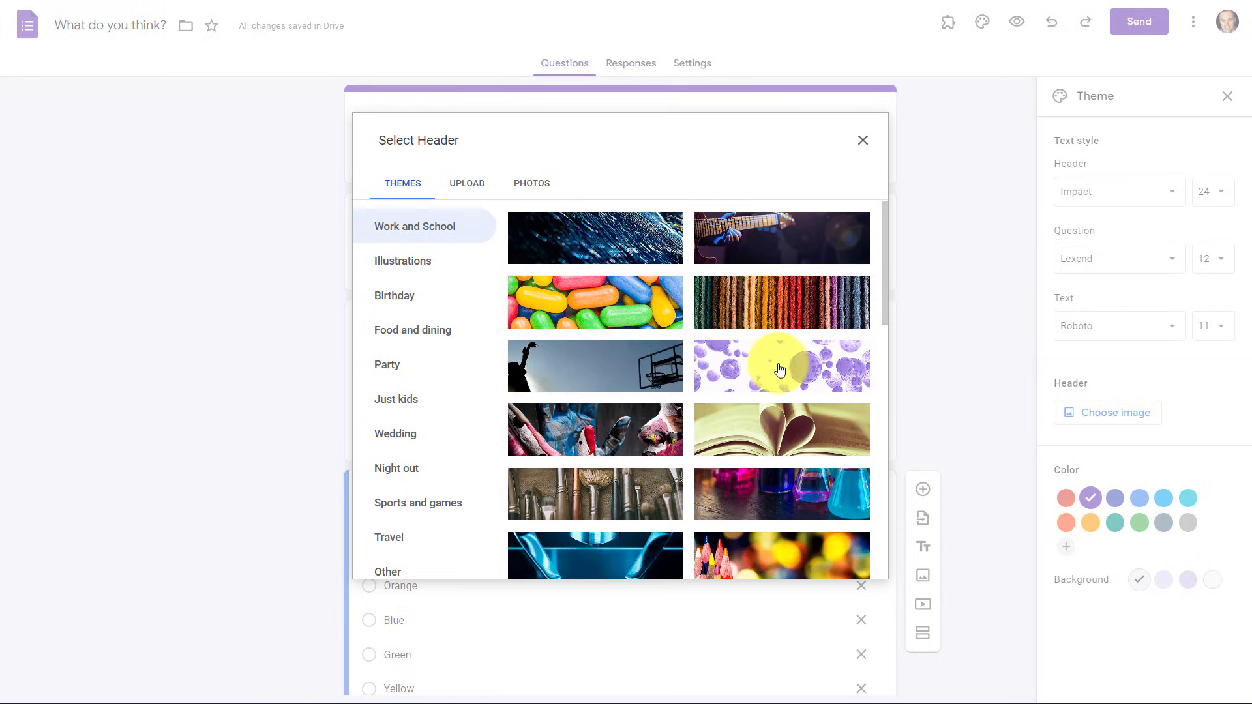
pyautogui.scroll(-5, 781, 370)
pyautogui.scroll(5, 772, 367)
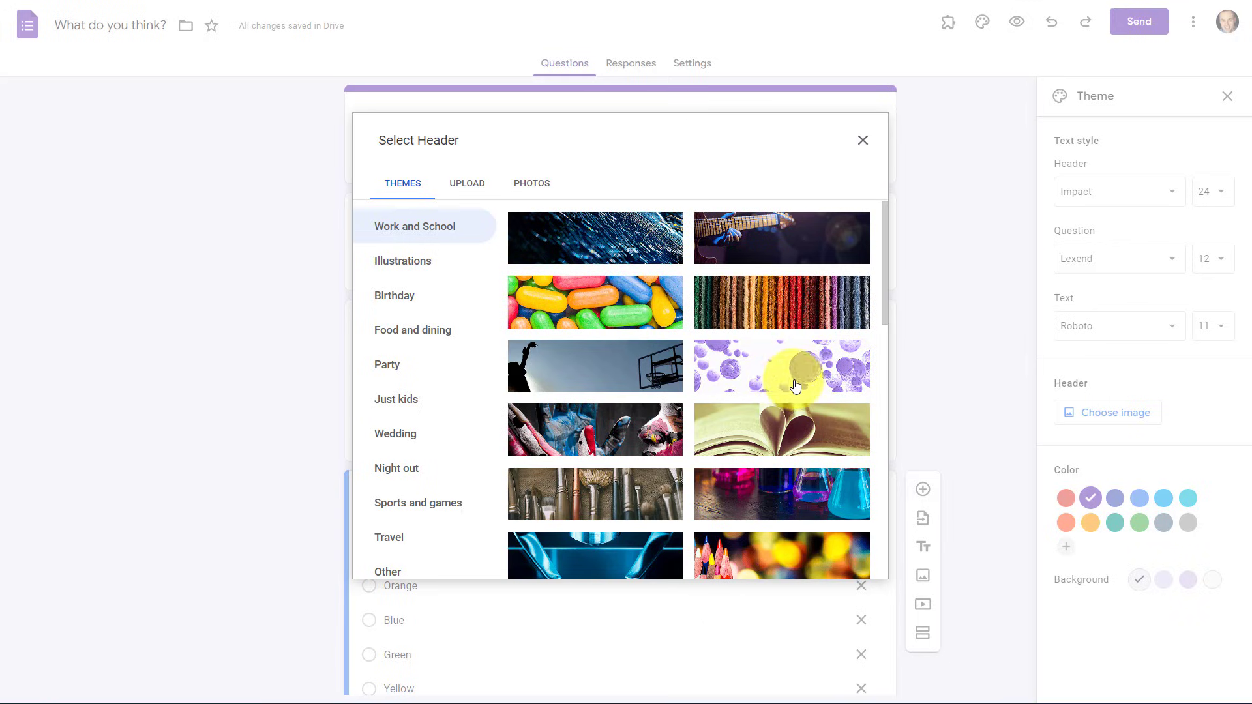
pyautogui.click(467, 189)
# Upload the saved GIF from Downloads and position its crop band across the lower middle.
pyautogui.click(626, 450)
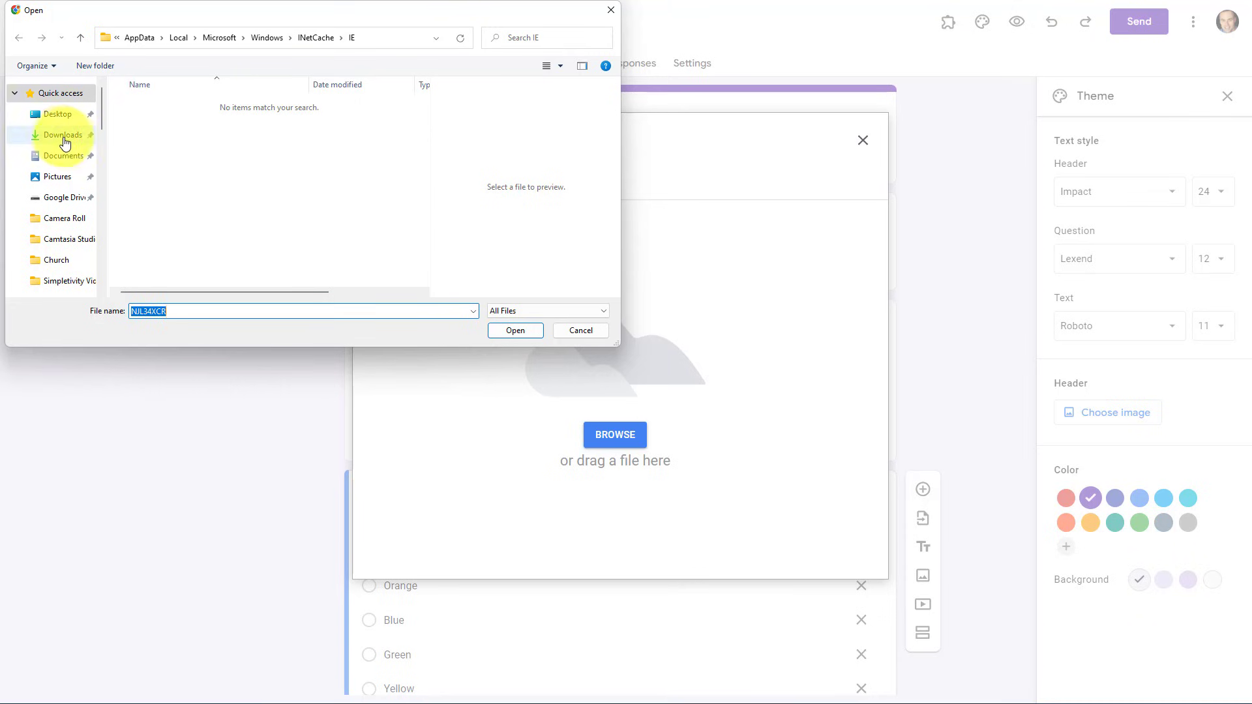
pyautogui.click(62, 135)
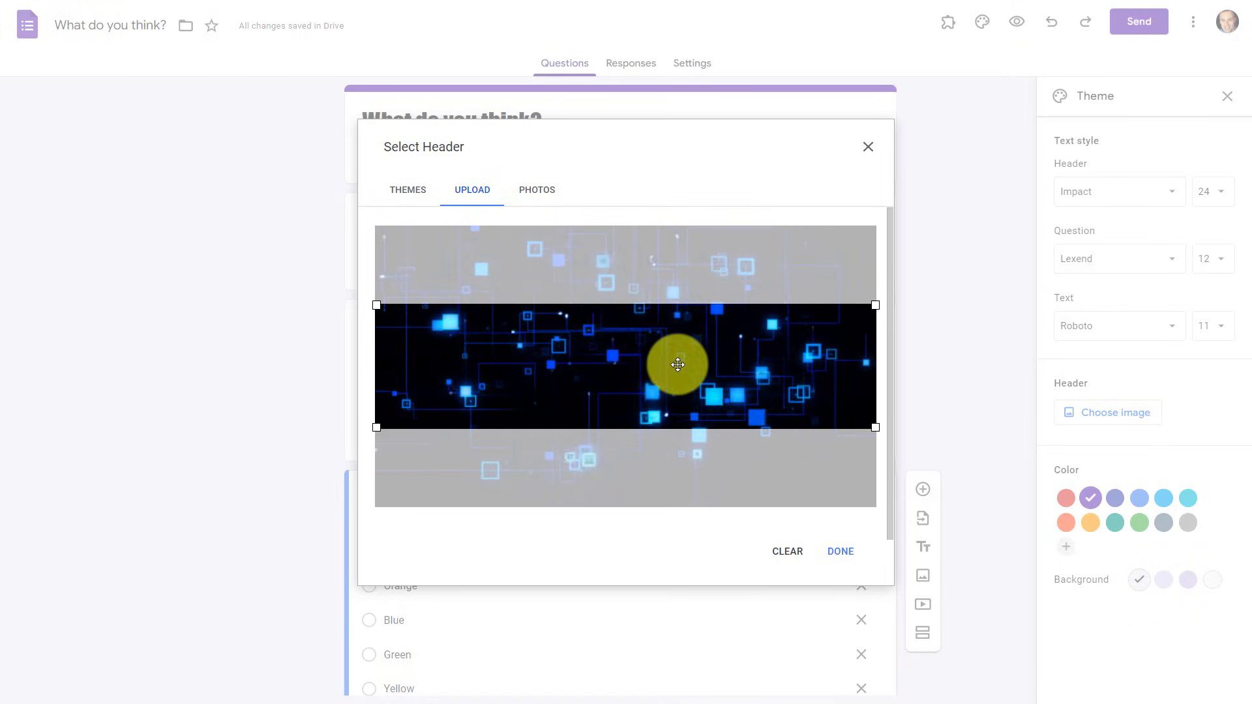
pyautogui.moveTo(674, 364)
pyautogui.mouseDown()
pyautogui.moveTo(671, 311)
pyautogui.moveTo(671, 352)
pyautogui.mouseUp()
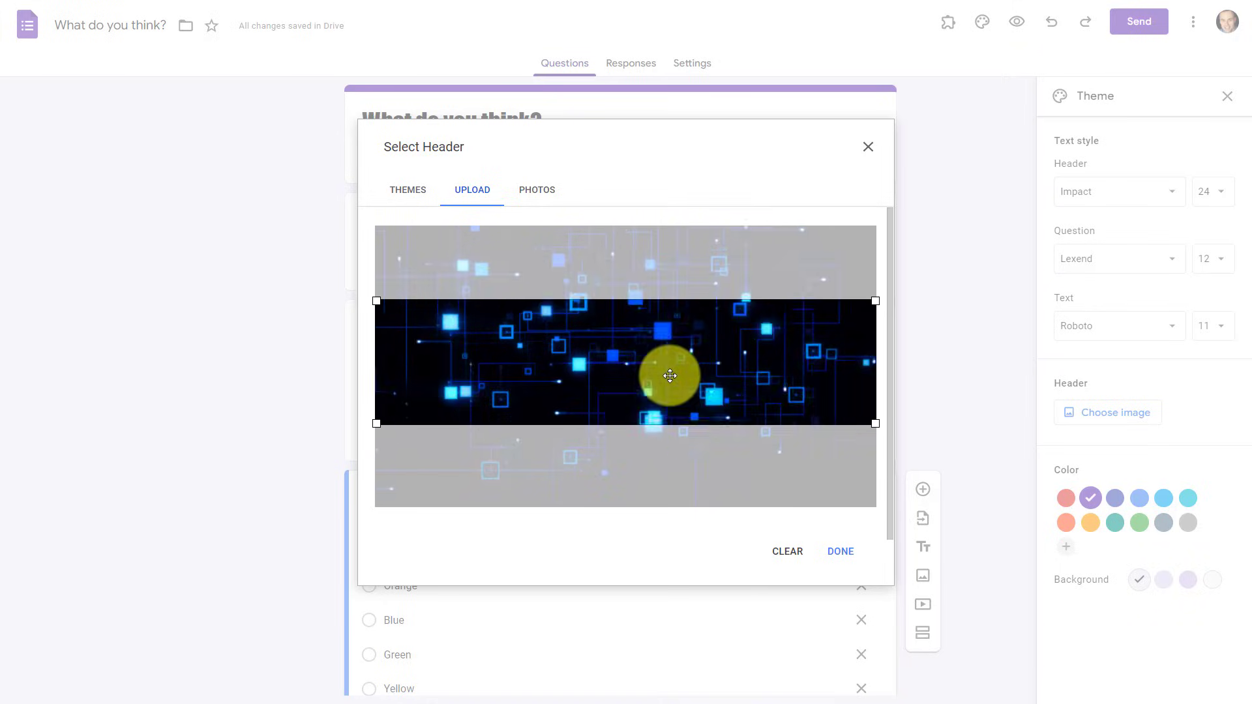
pyautogui.moveTo(670, 378); pyautogui.dragTo(675, 403)
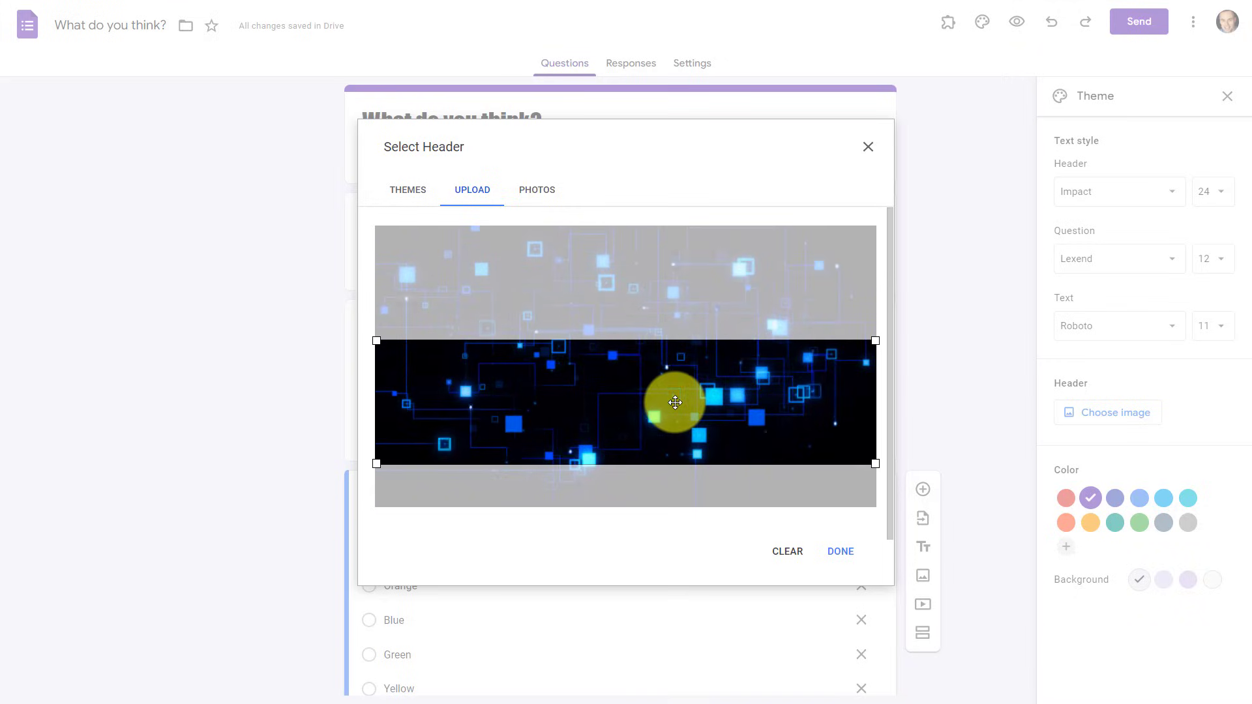
# Apply the cropped blue circuit GIF as the form's header image.
pyautogui.click(840, 552)
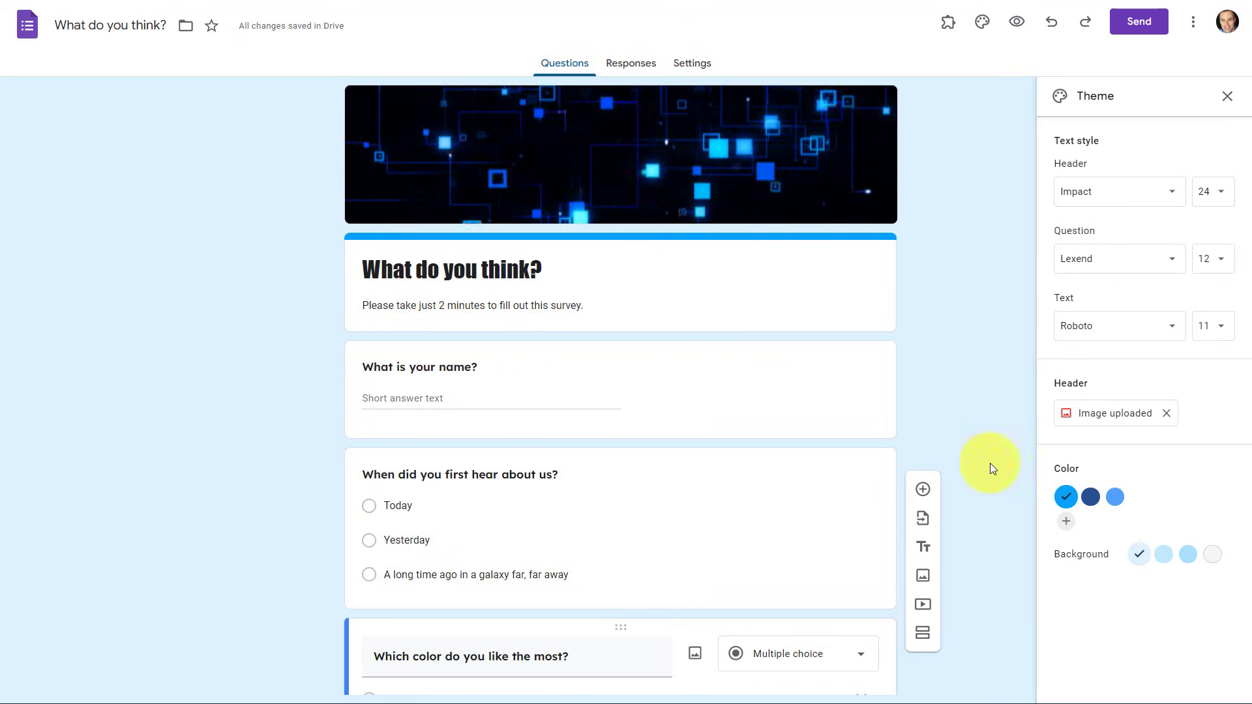
# Close the Theme panel and scroll down to the colour question with its five options.
pyautogui.click(1189, 556)
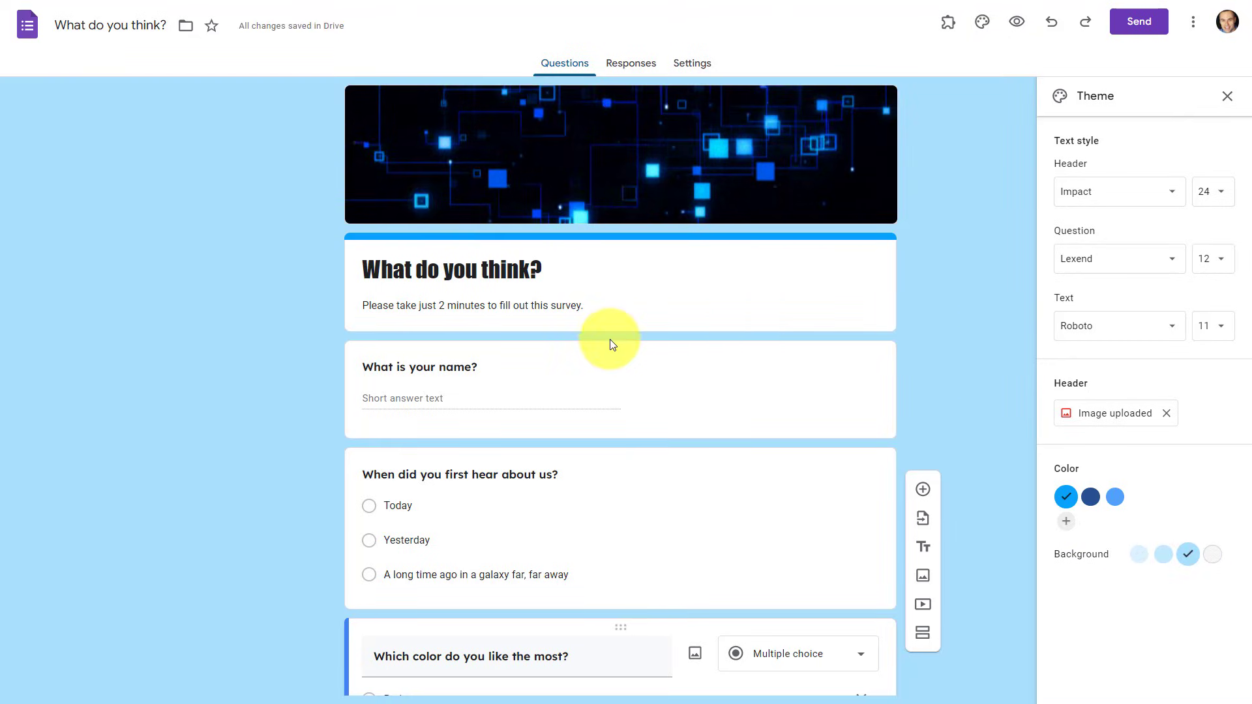
pyautogui.scroll(-3, 603, 356)
pyautogui.scroll(3, 609, 383)
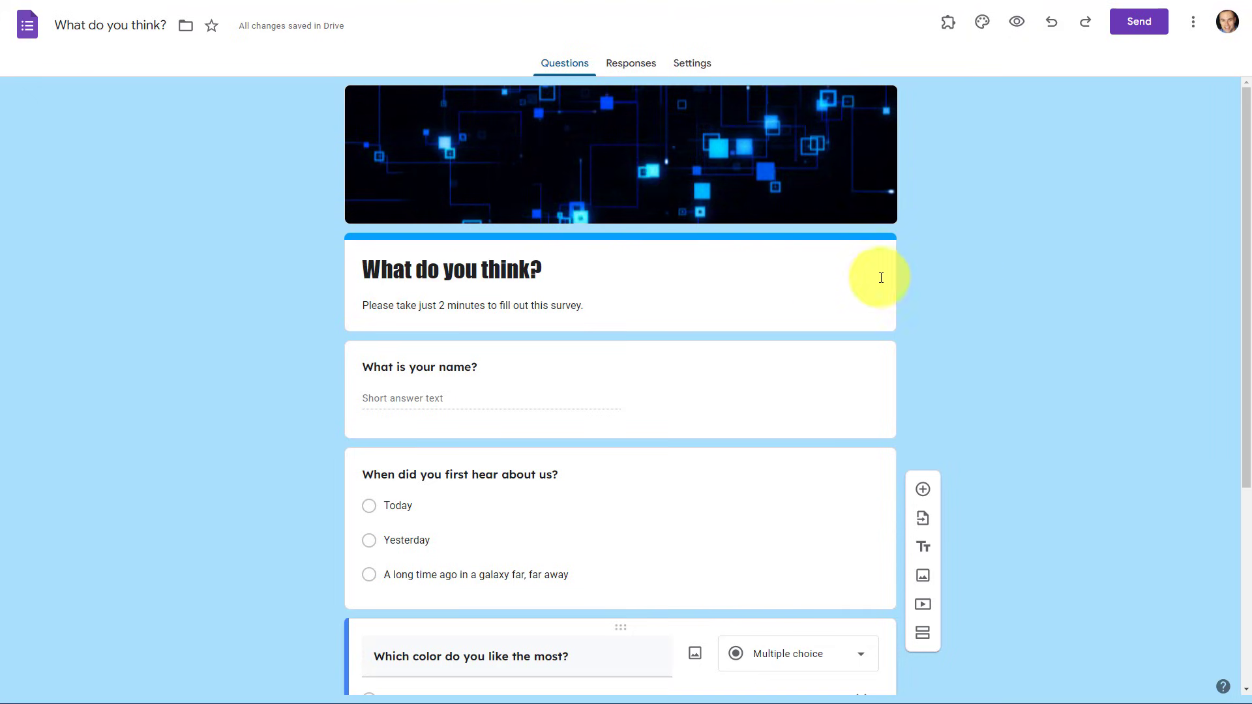
pyautogui.scroll(-3, 934, 269)
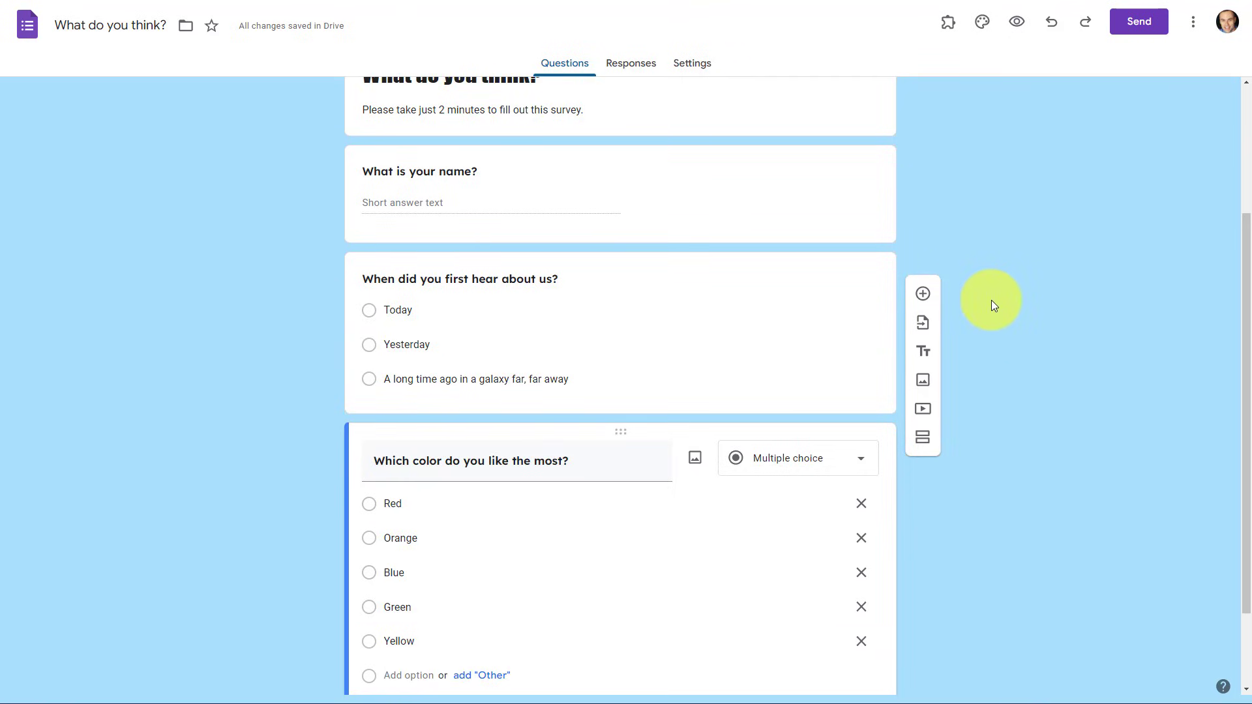
pyautogui.scroll(-2, 1014, 282)
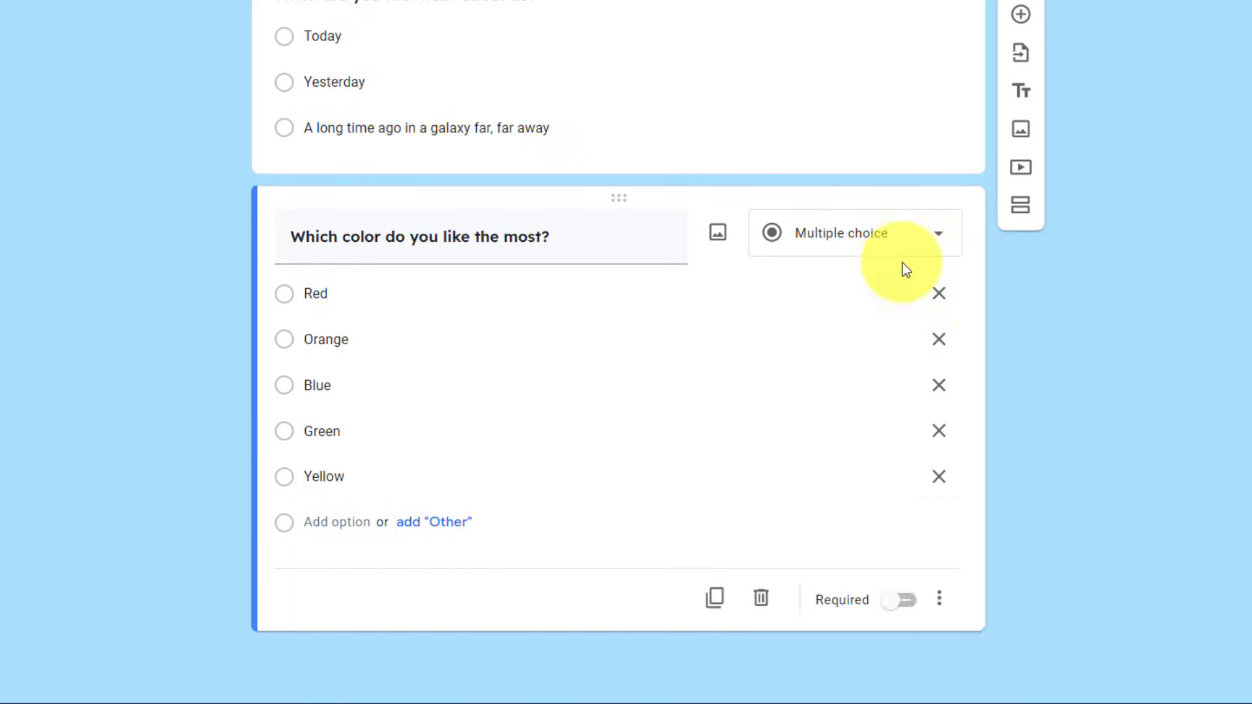
# Make the colour question checkboxes titled 'Please select your 2 favorite colors:' and add response validation.
pyautogui.click(940, 238)
pyautogui.click(820, 264)
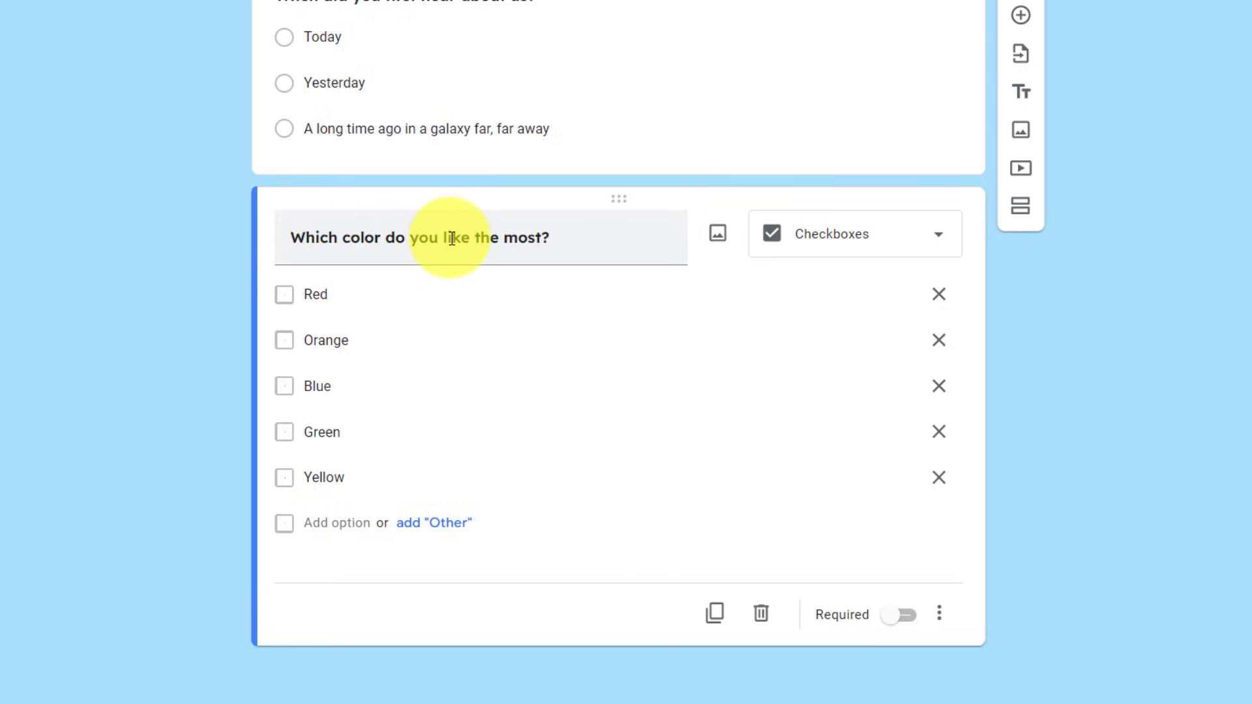
pyautogui.tripleClick(433, 241)
pyautogui.write('P')
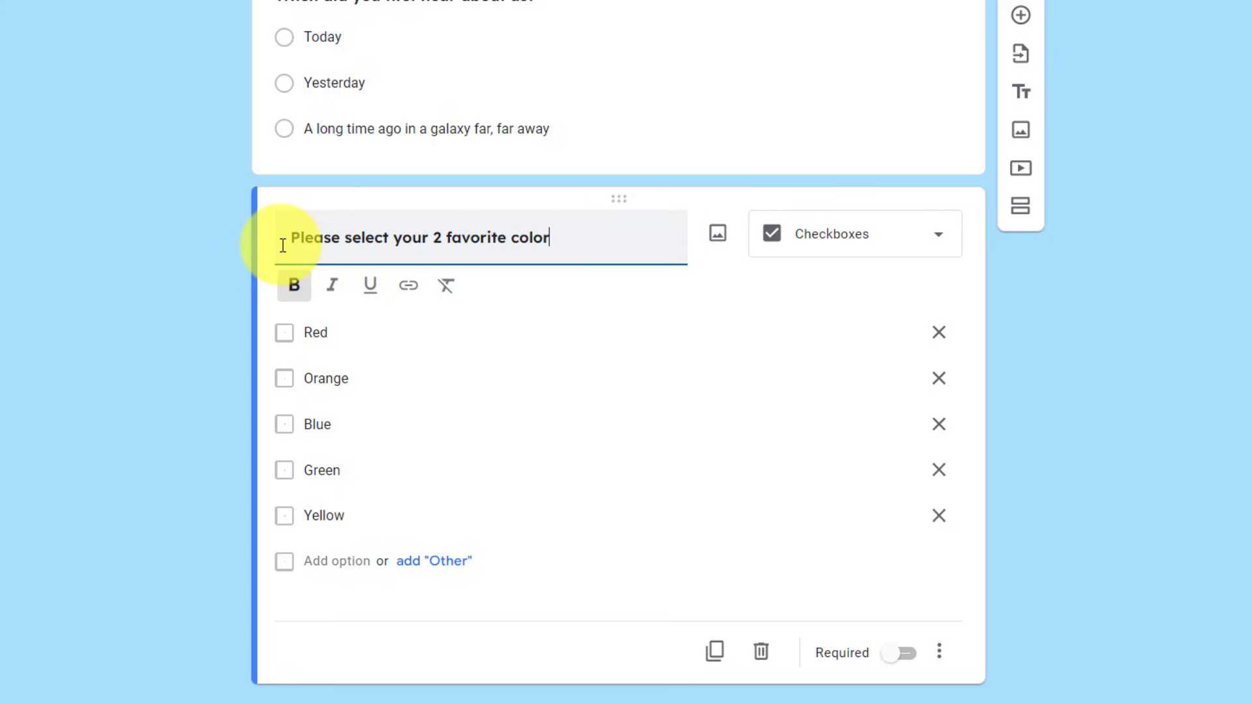
pyautogui.write(':')
pyautogui.click(140, 326)
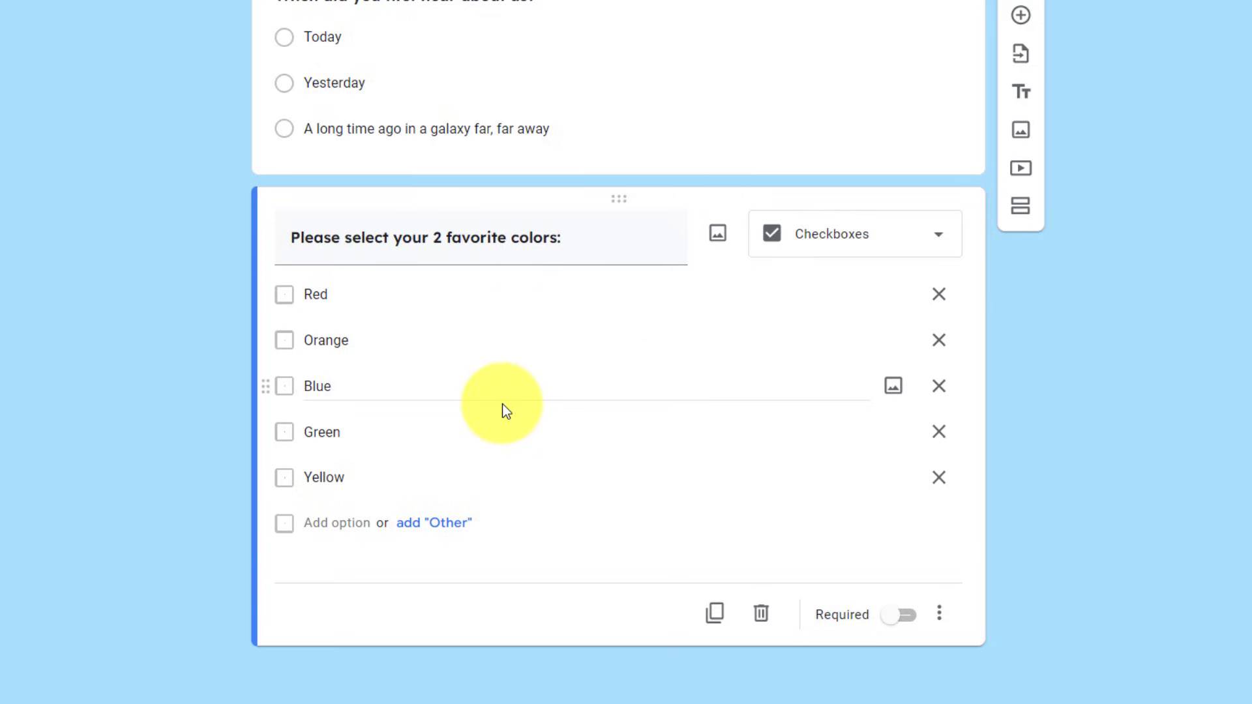
pyautogui.click(940, 616)
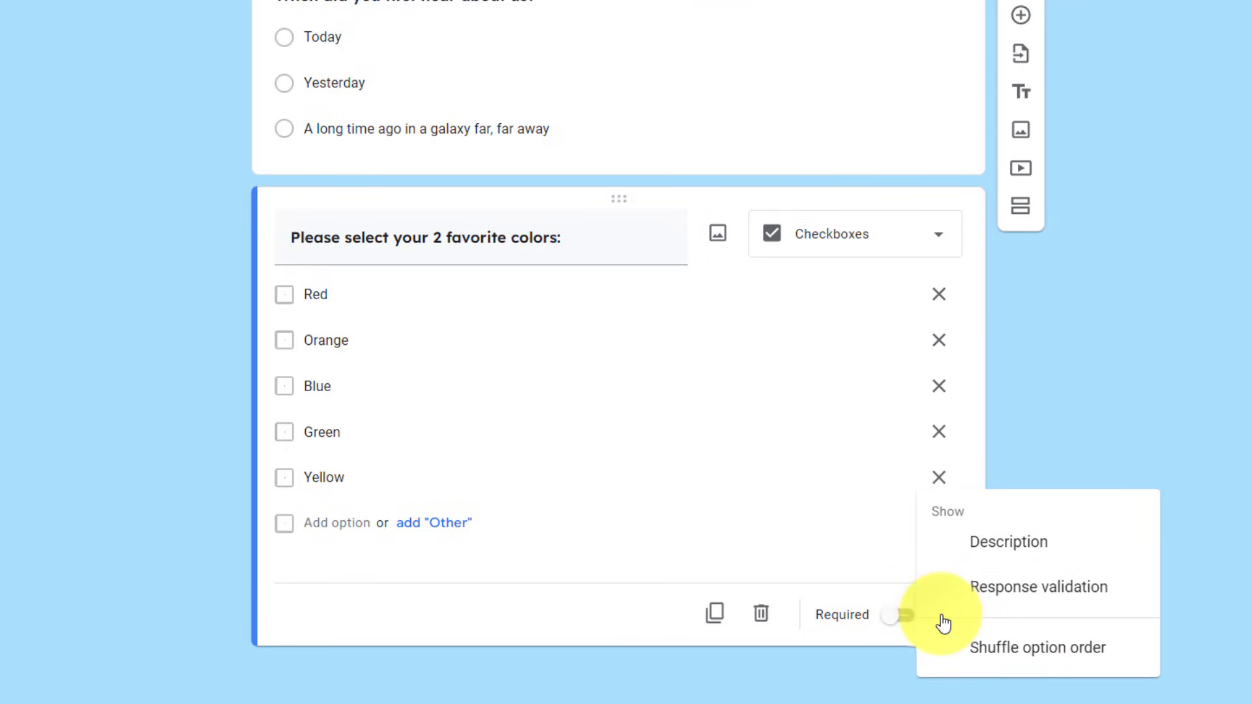
pyautogui.click(1020, 589)
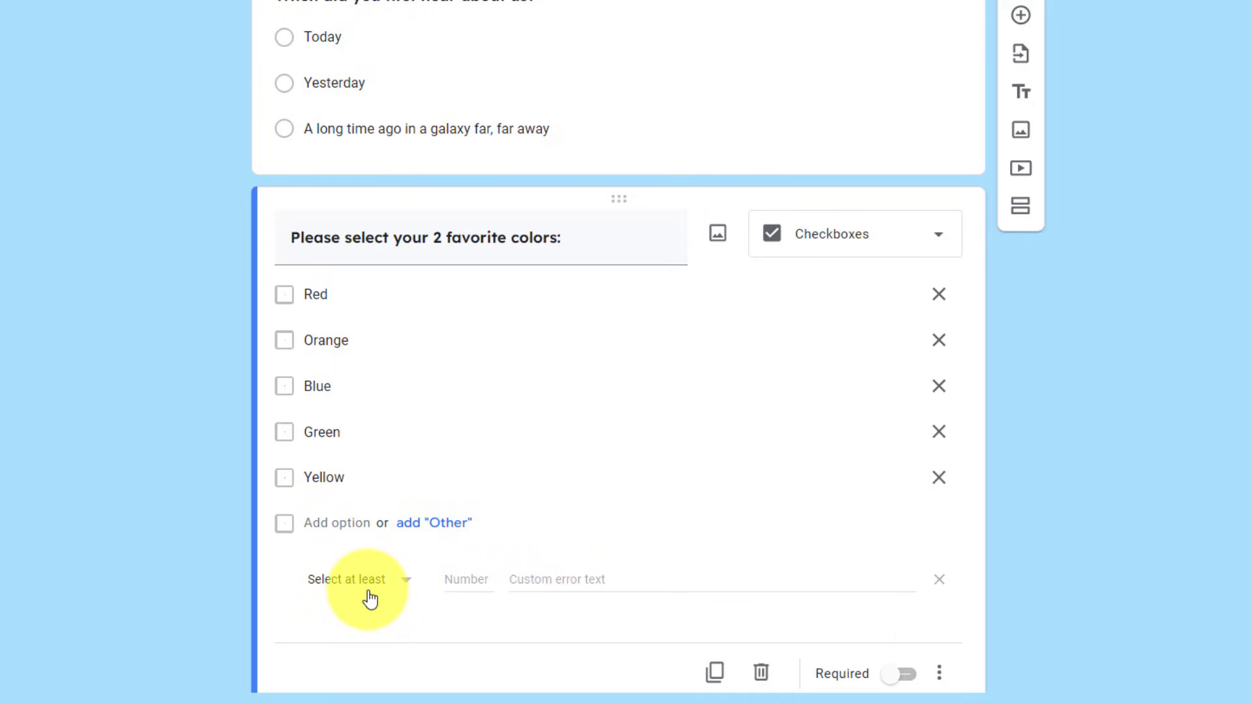
# Set the validation to 'Select exactly' 2 with custom error text 'Please select 2!'.
pyautogui.scroll(-1, 370, 598)
pyautogui.click(405, 510)
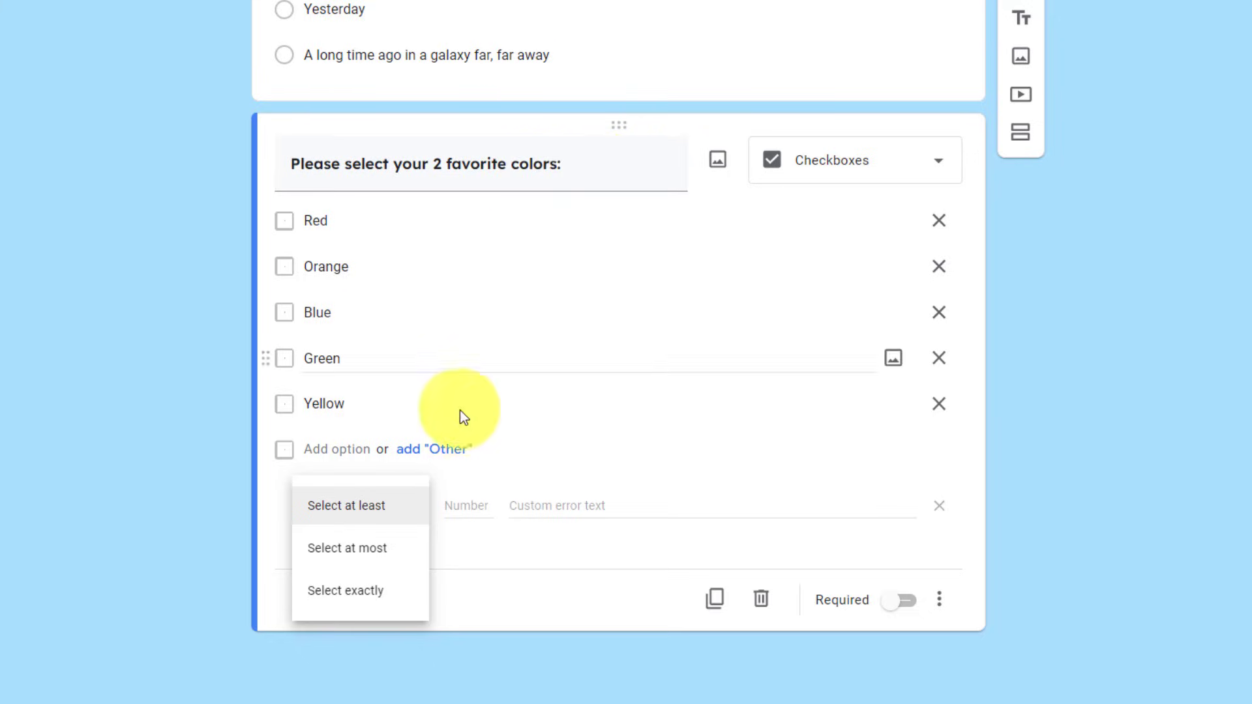
pyautogui.click(336, 601)
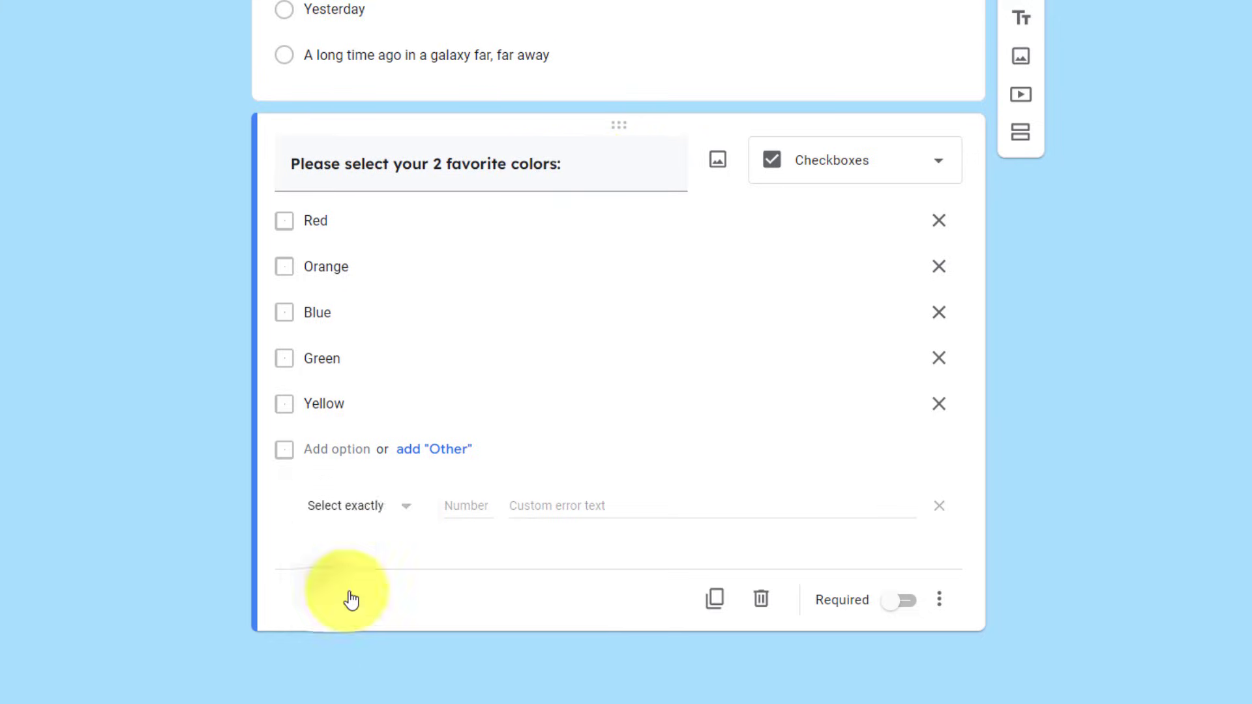
pyautogui.click(475, 505)
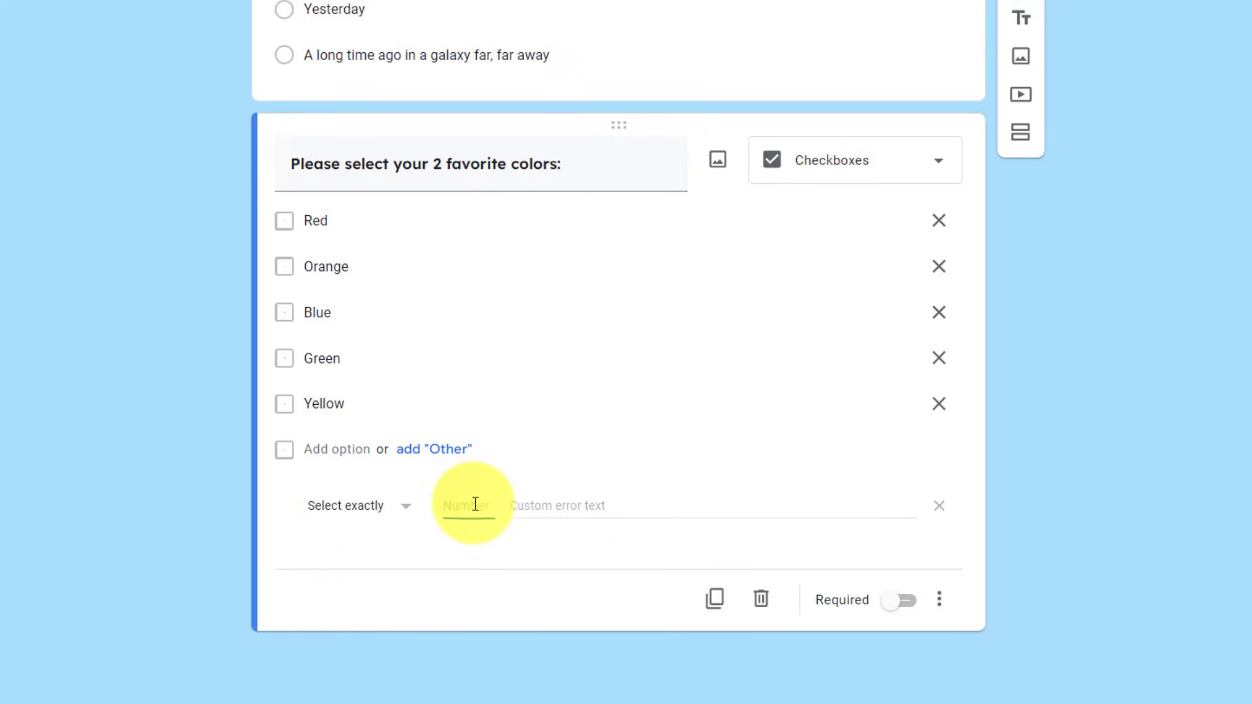
pyautogui.write('2')
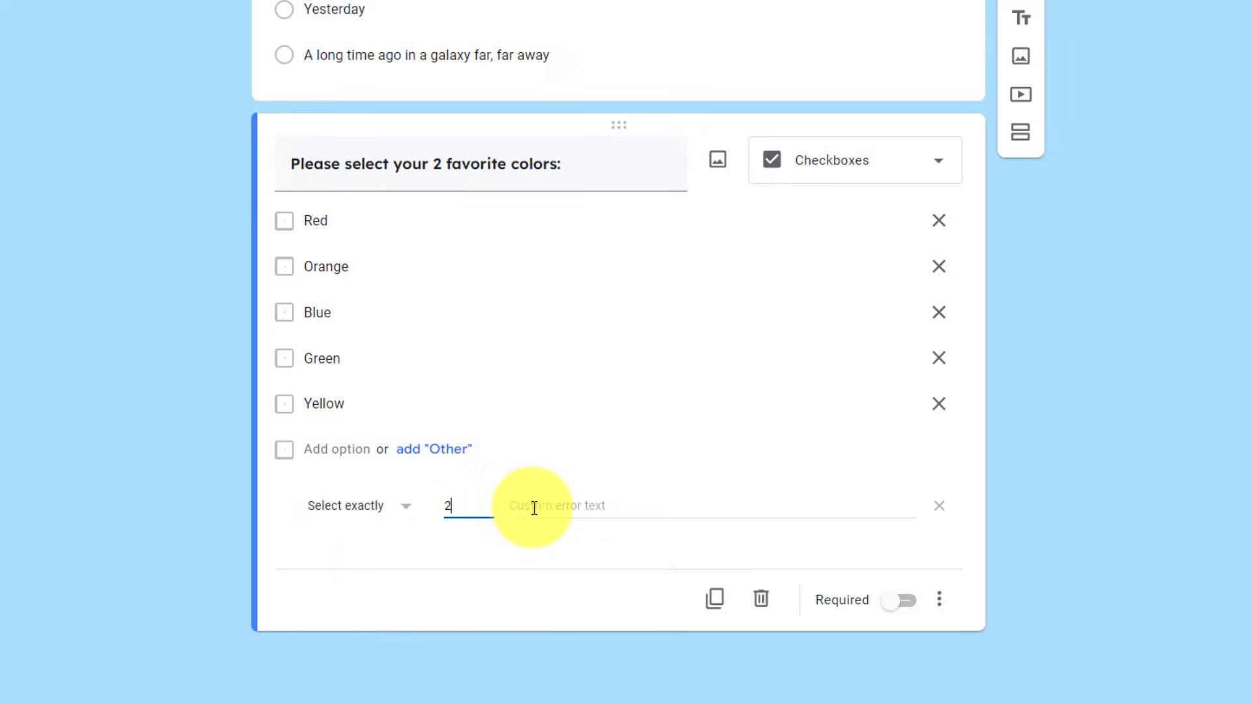
pyautogui.click(627, 507)
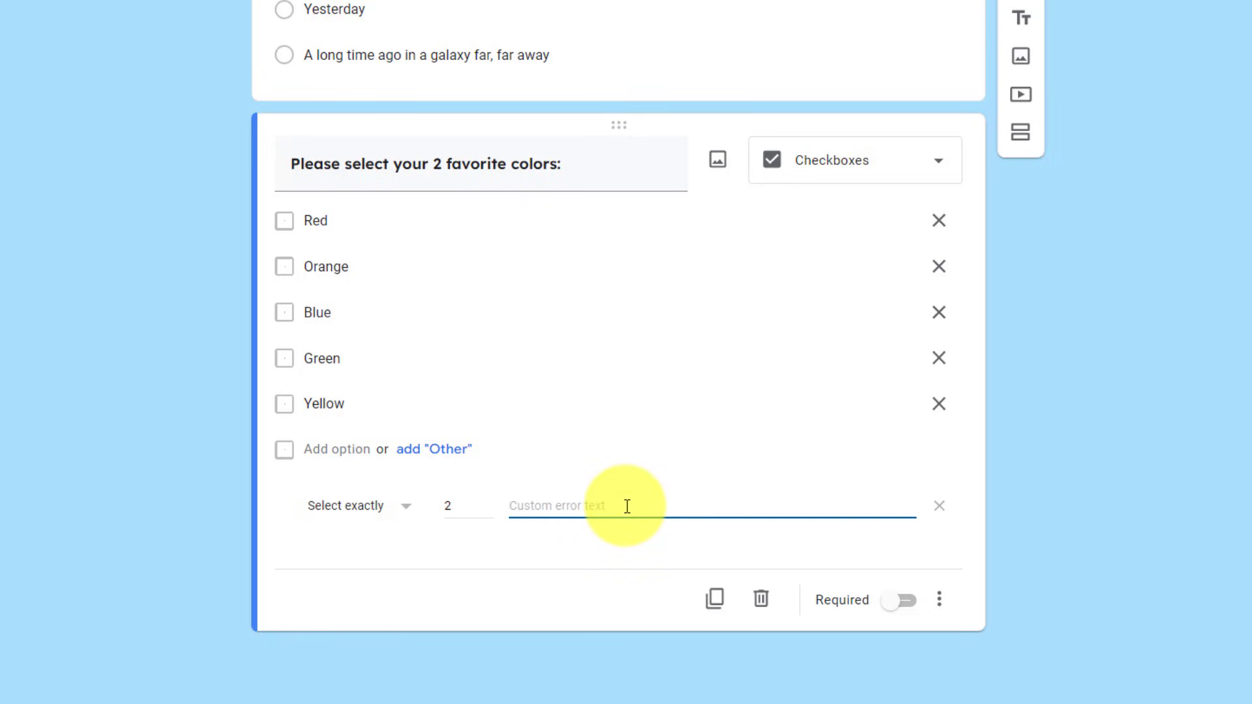
pyautogui.write('Please select 2!')
pyautogui.click(1088, 403)
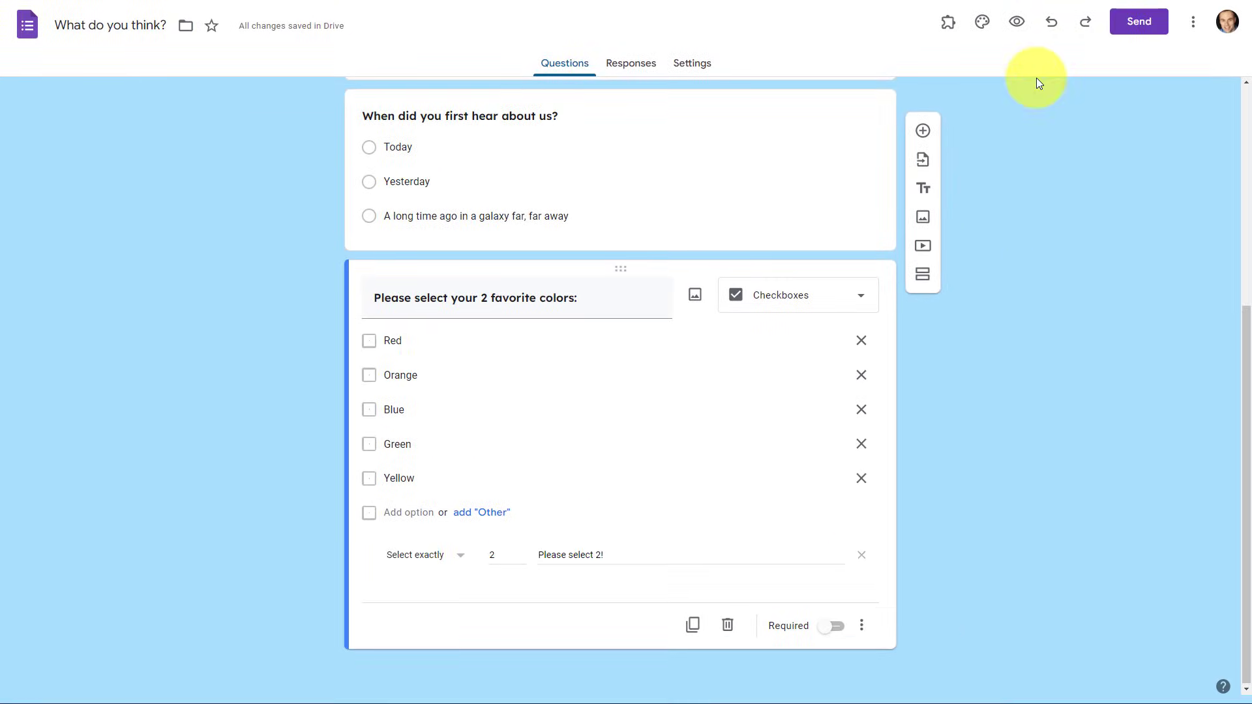
pyautogui.click(1016, 27)
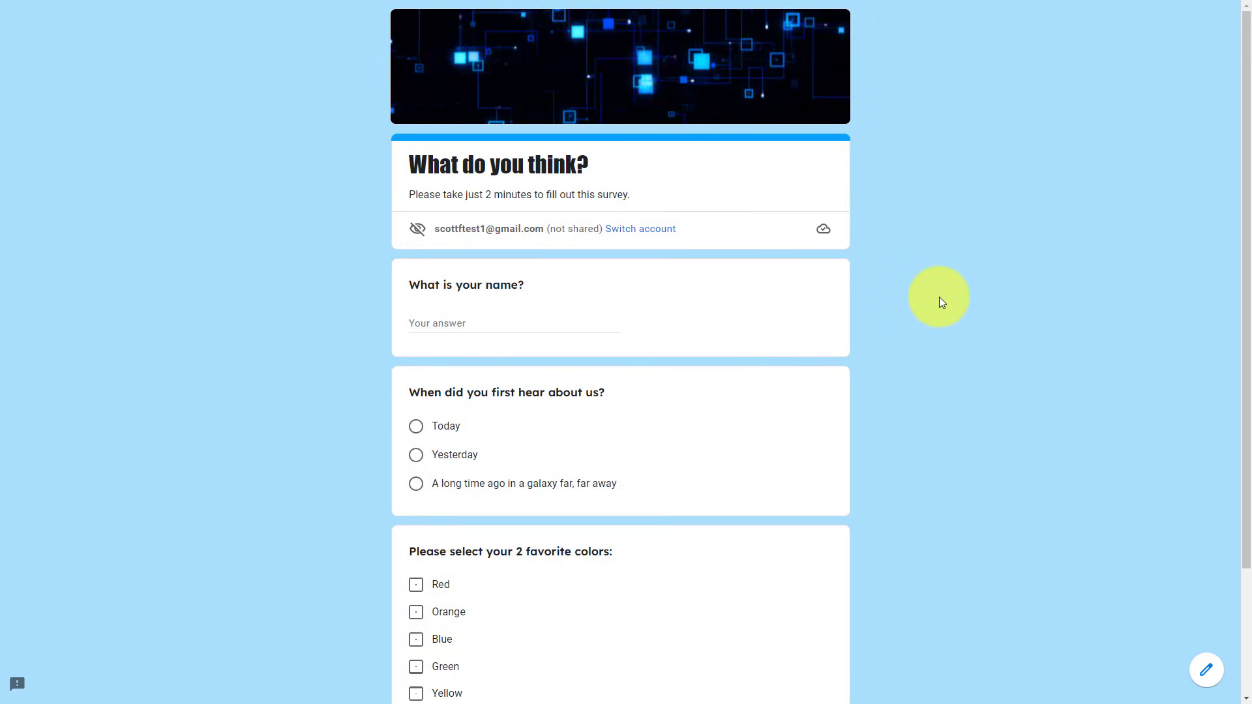
pyautogui.scroll(-3, 940, 296)
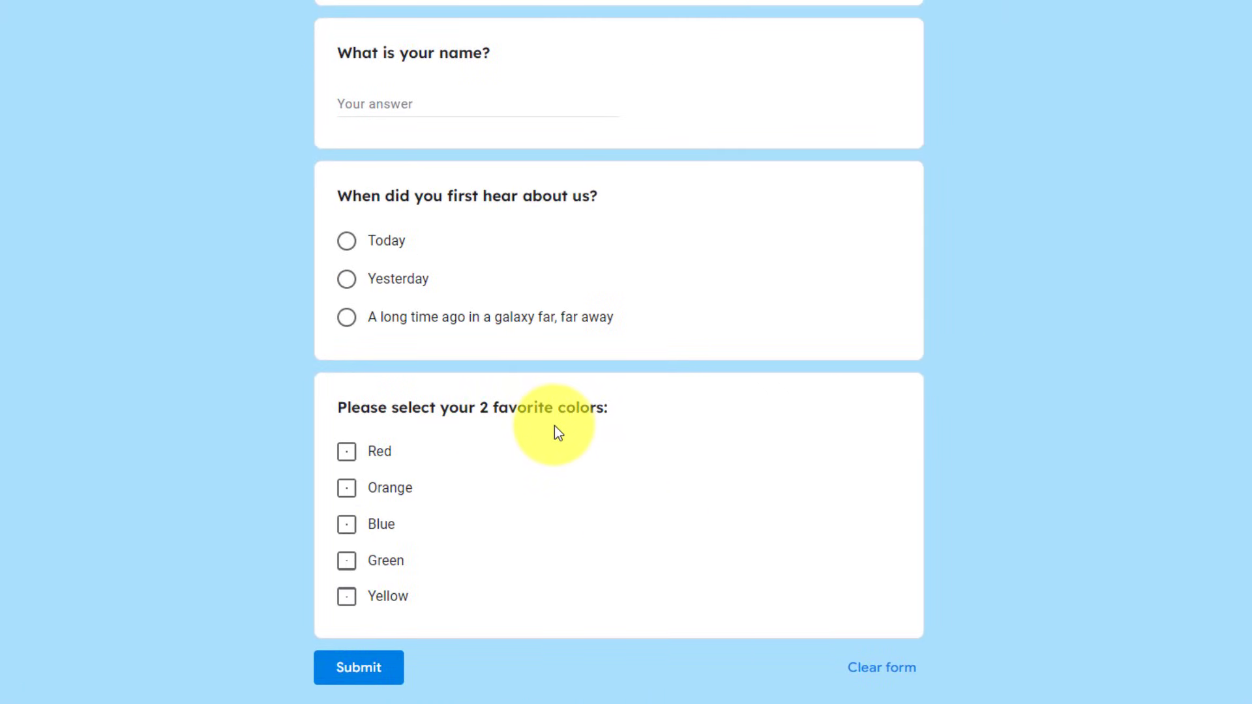
pyautogui.click(346, 489)
pyautogui.click(346, 489)
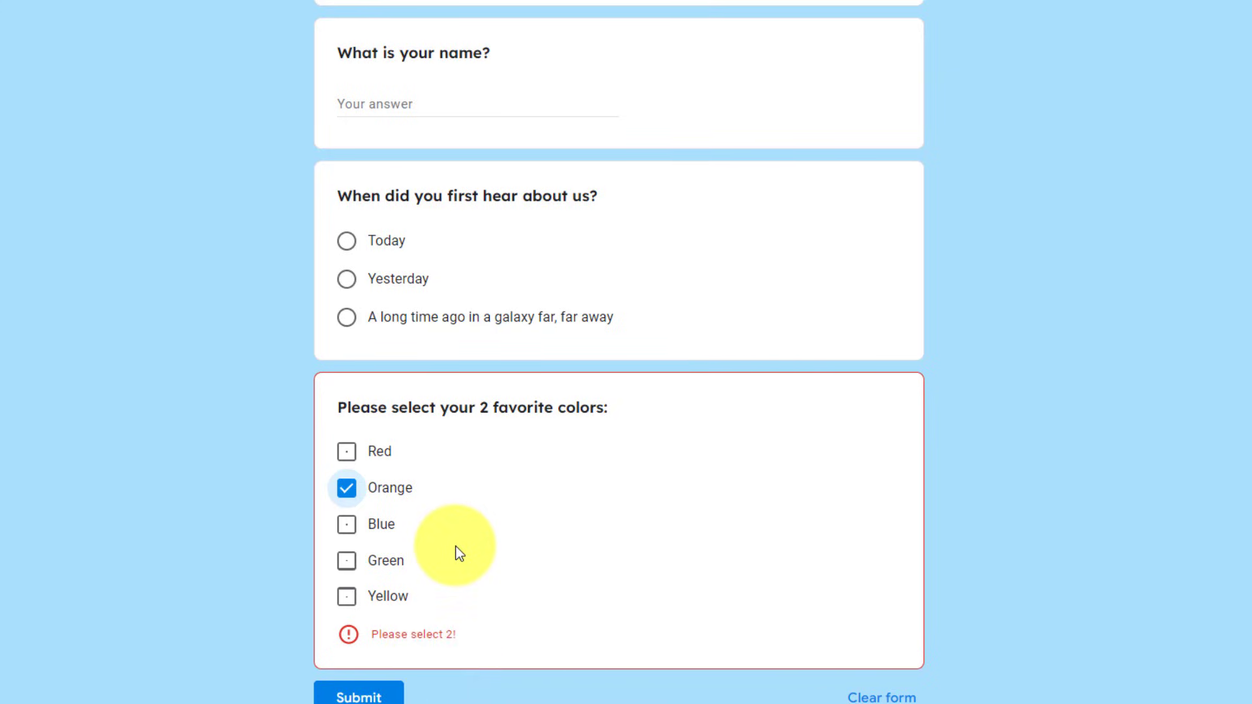
pyautogui.click(347, 528)
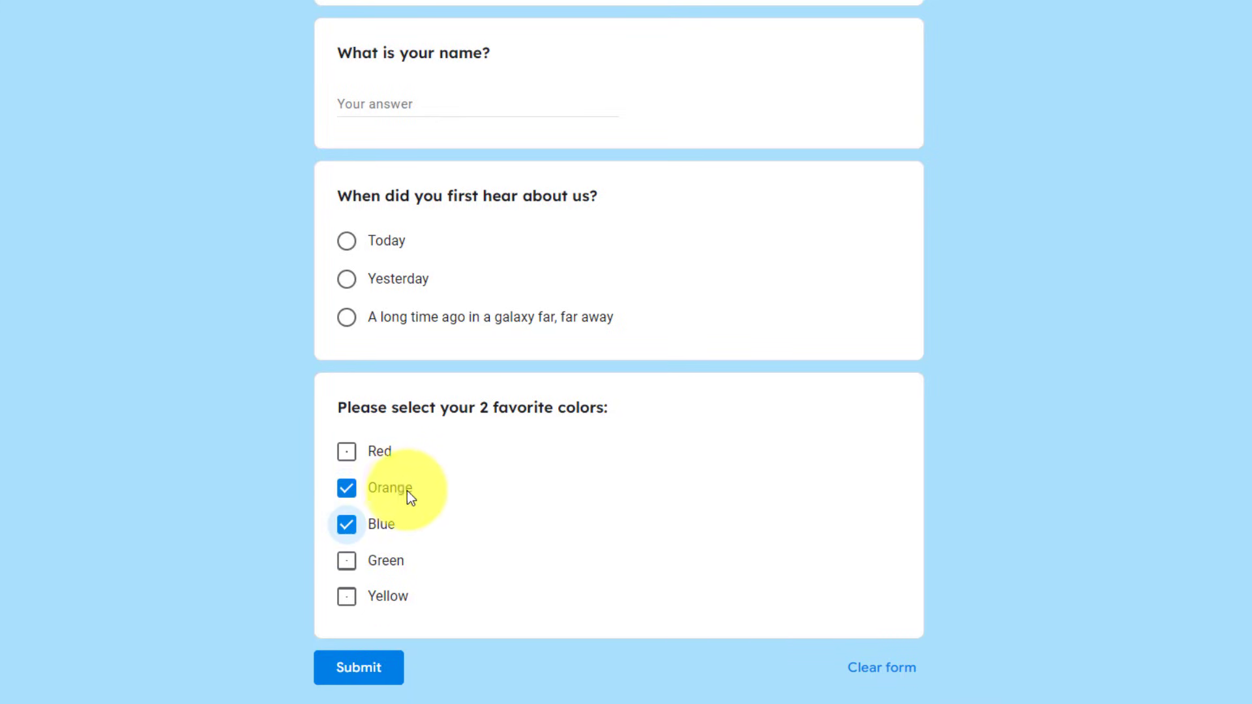
pyautogui.click(346, 455)
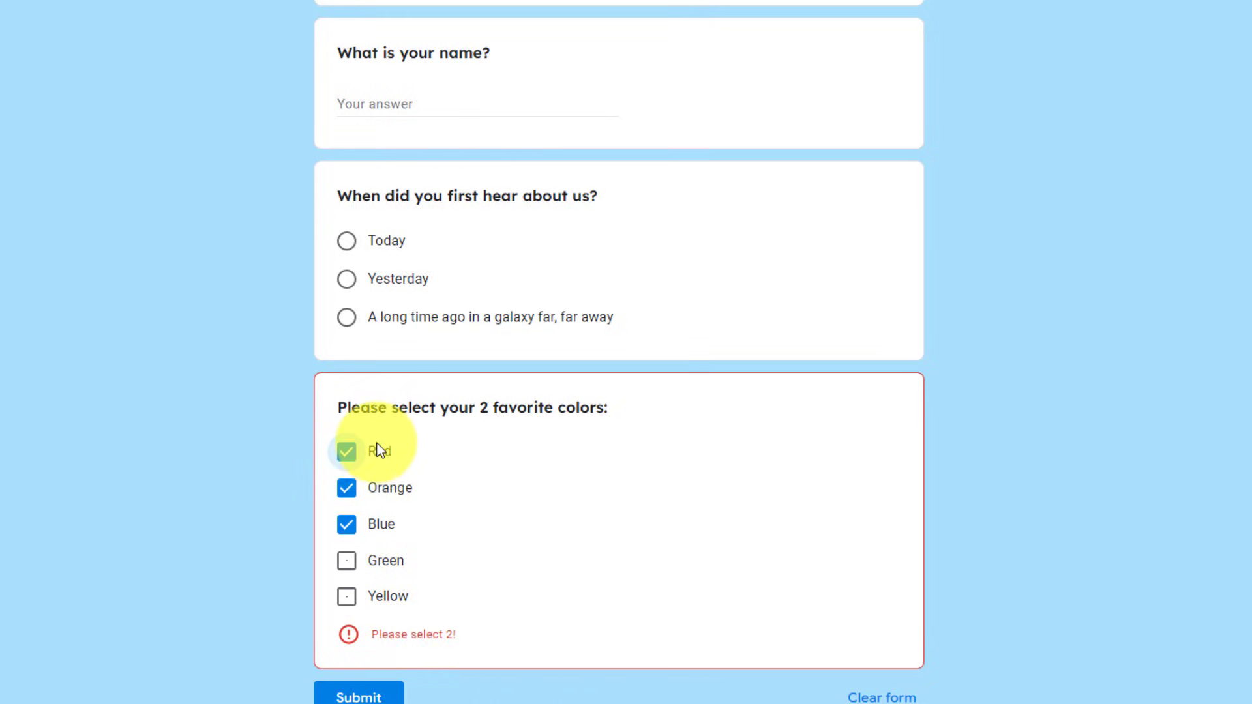
pyautogui.click(347, 453)
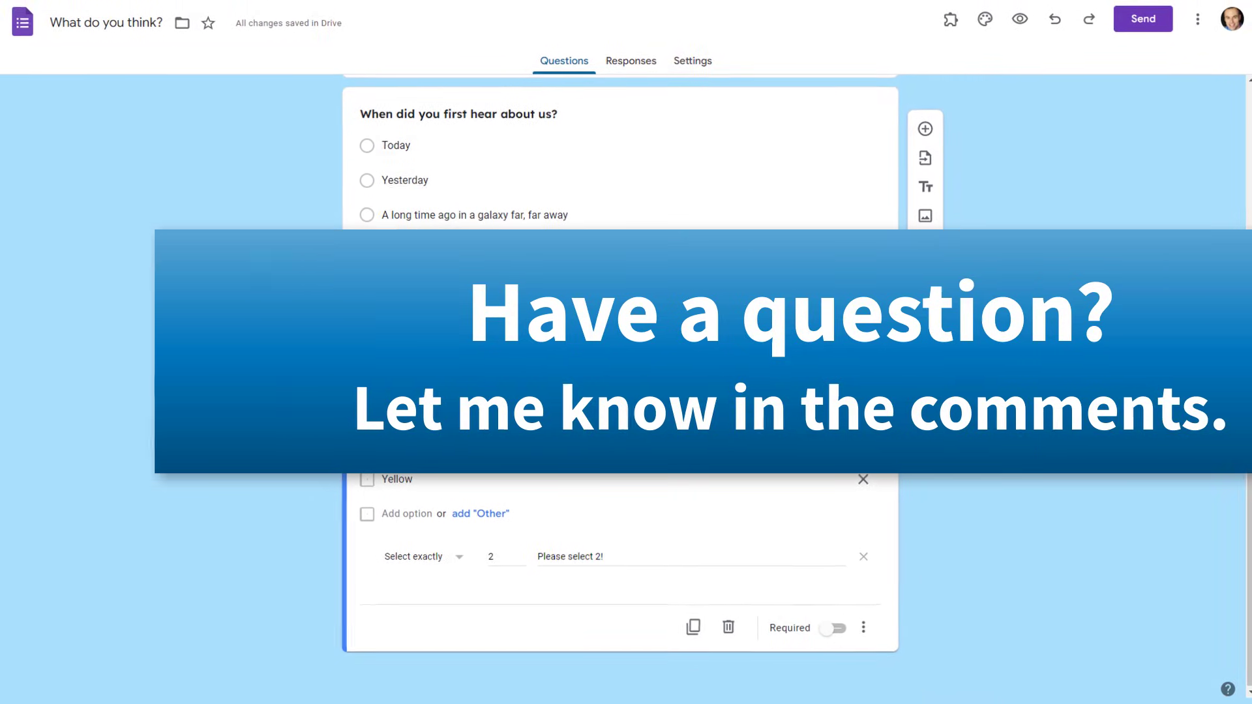
pyautogui.scroll(5, 1039, 363)
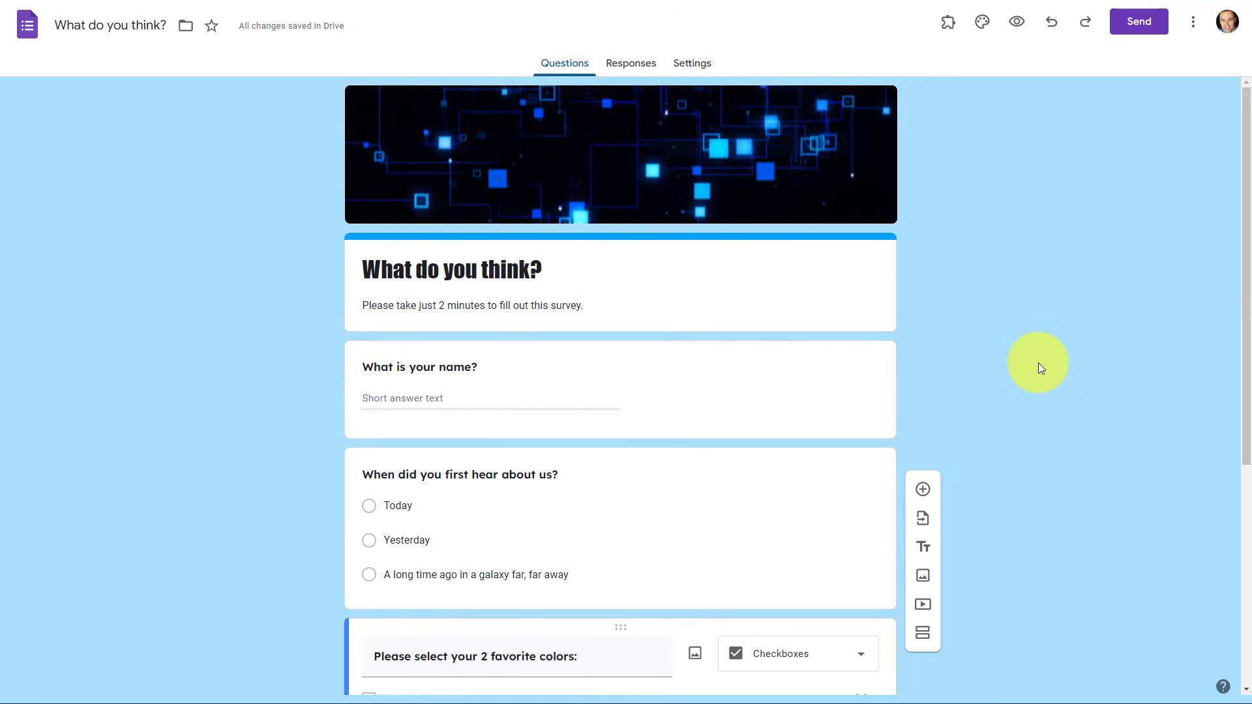
pyautogui.scroll(-5, 1039, 362)
pyautogui.scroll(5, 1038, 362)
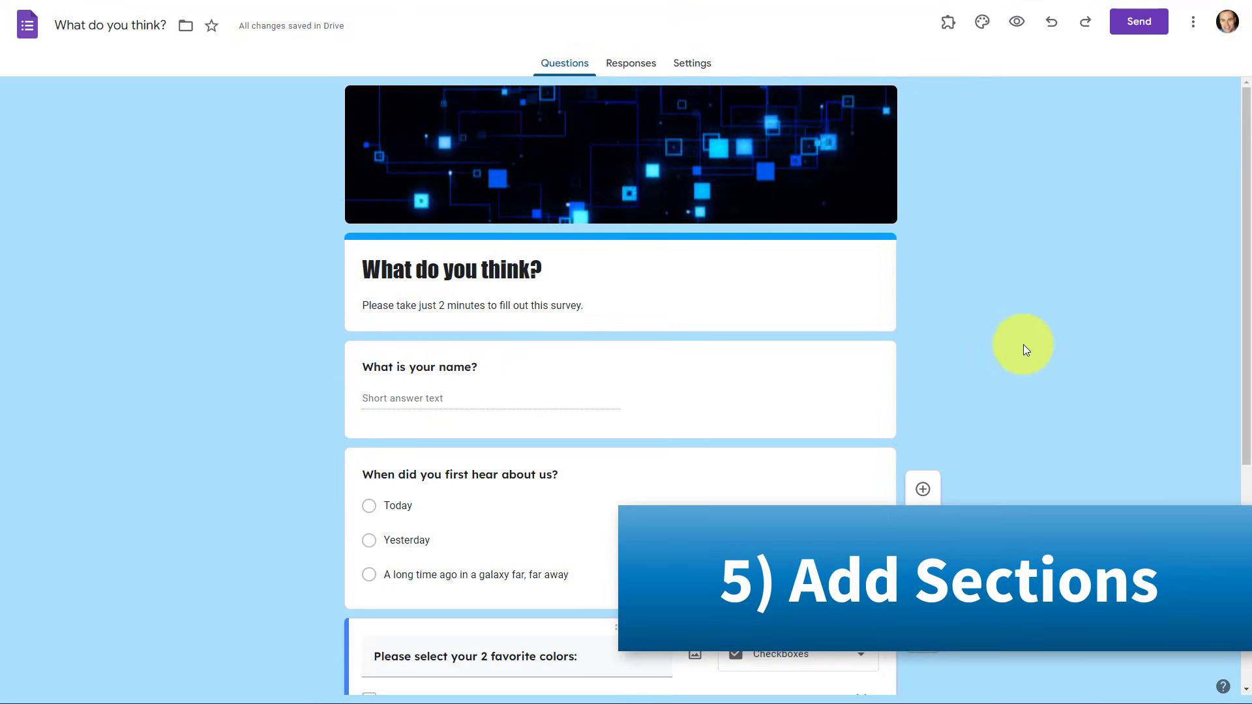
pyautogui.scroll(-1, 787, 338)
pyautogui.scroll(-1, 788, 340)
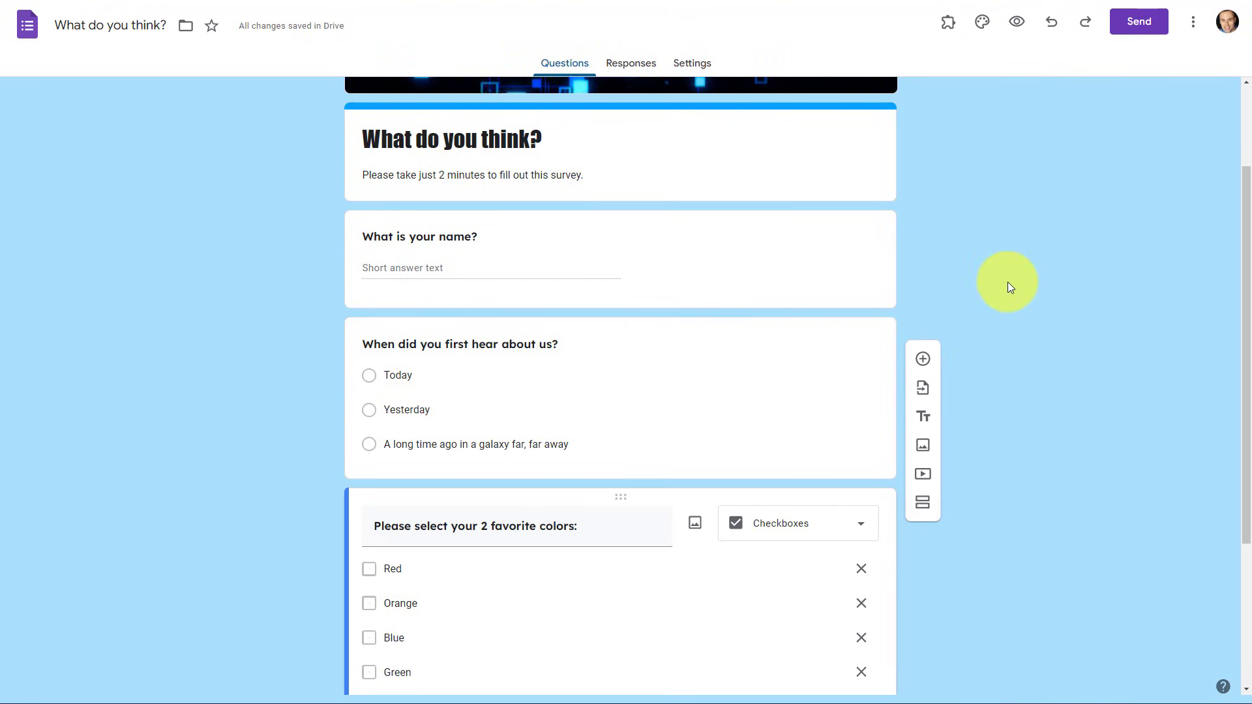
pyautogui.scroll(2, 1008, 282)
pyautogui.scroll(-5, 1007, 287)
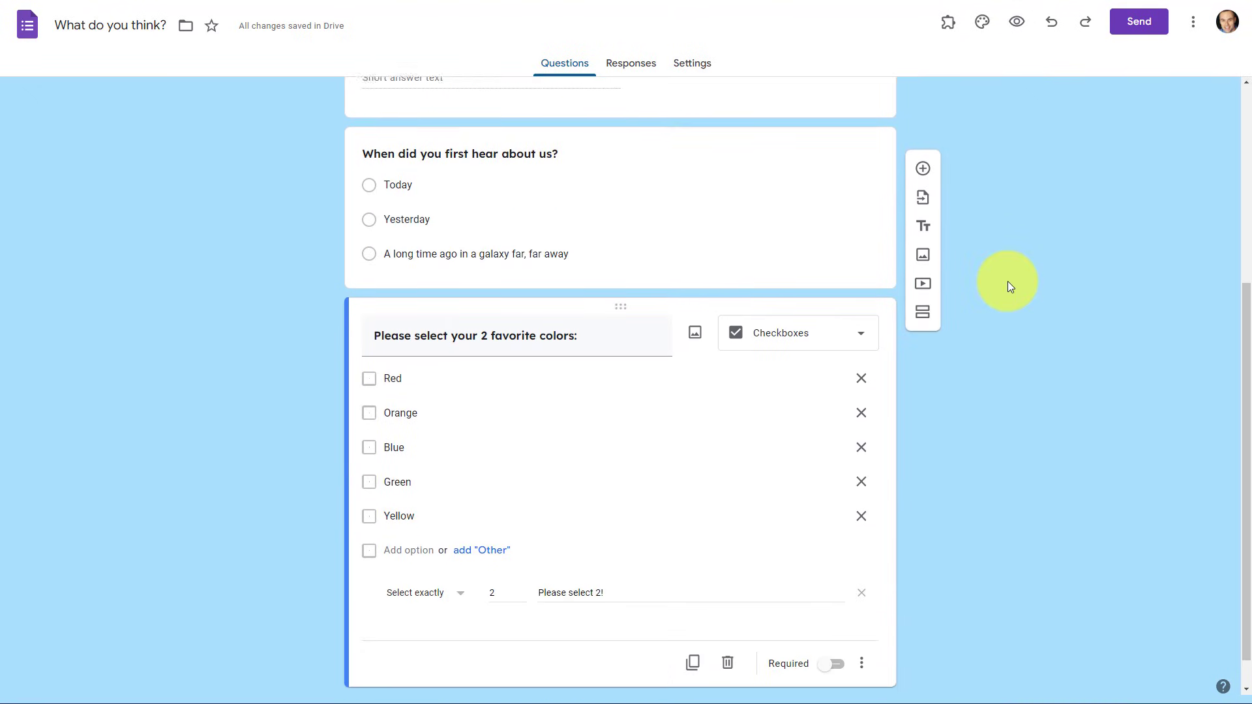
pyautogui.scroll(5, 1007, 280)
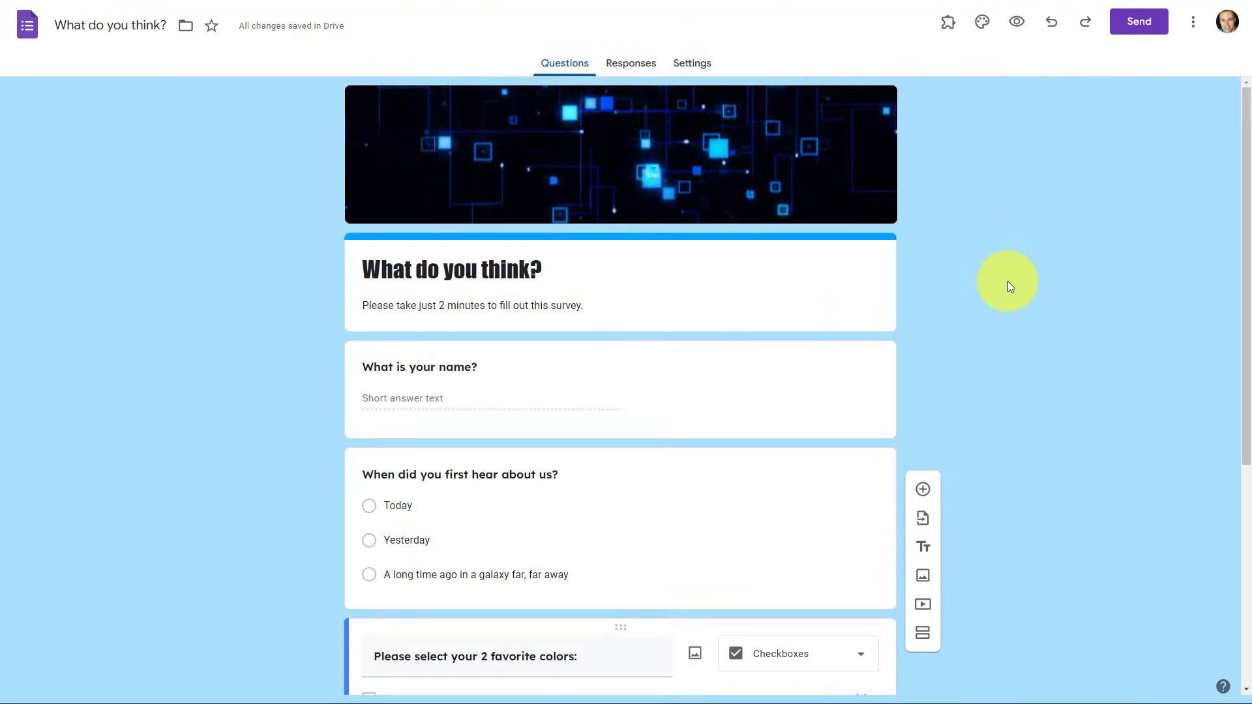
pyautogui.scroll(-1, 1004, 285)
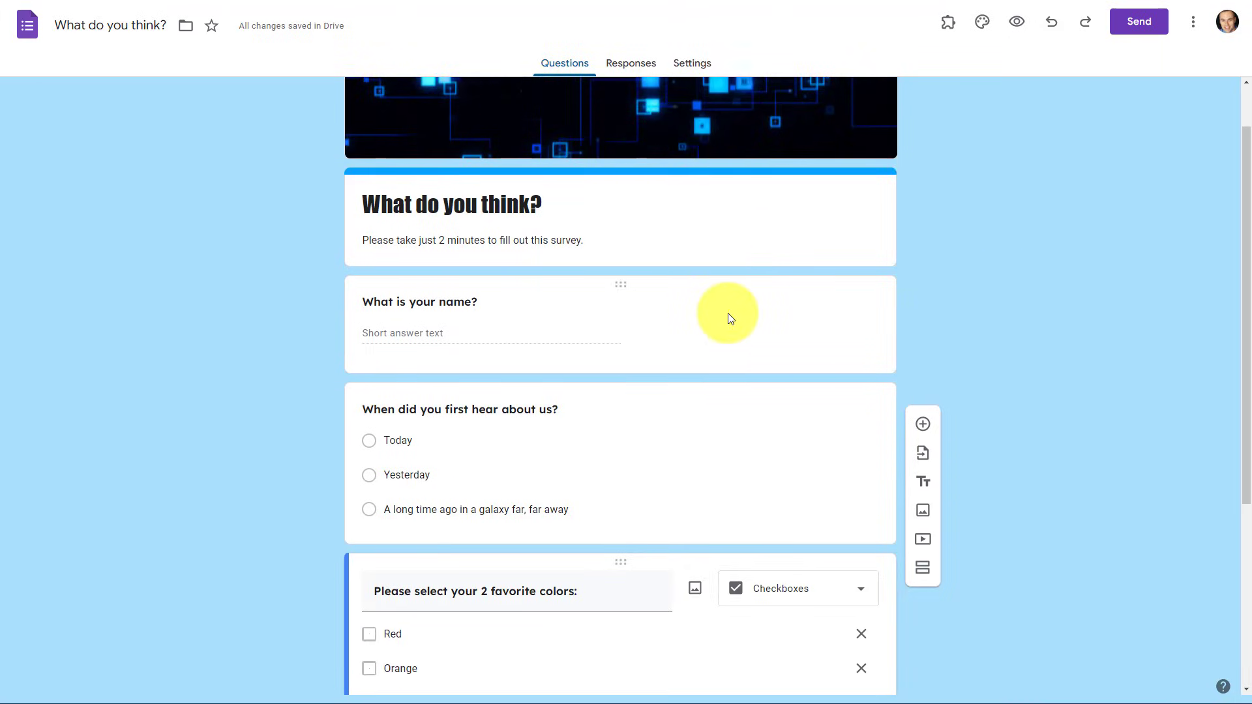
pyautogui.scroll(-4, 728, 313)
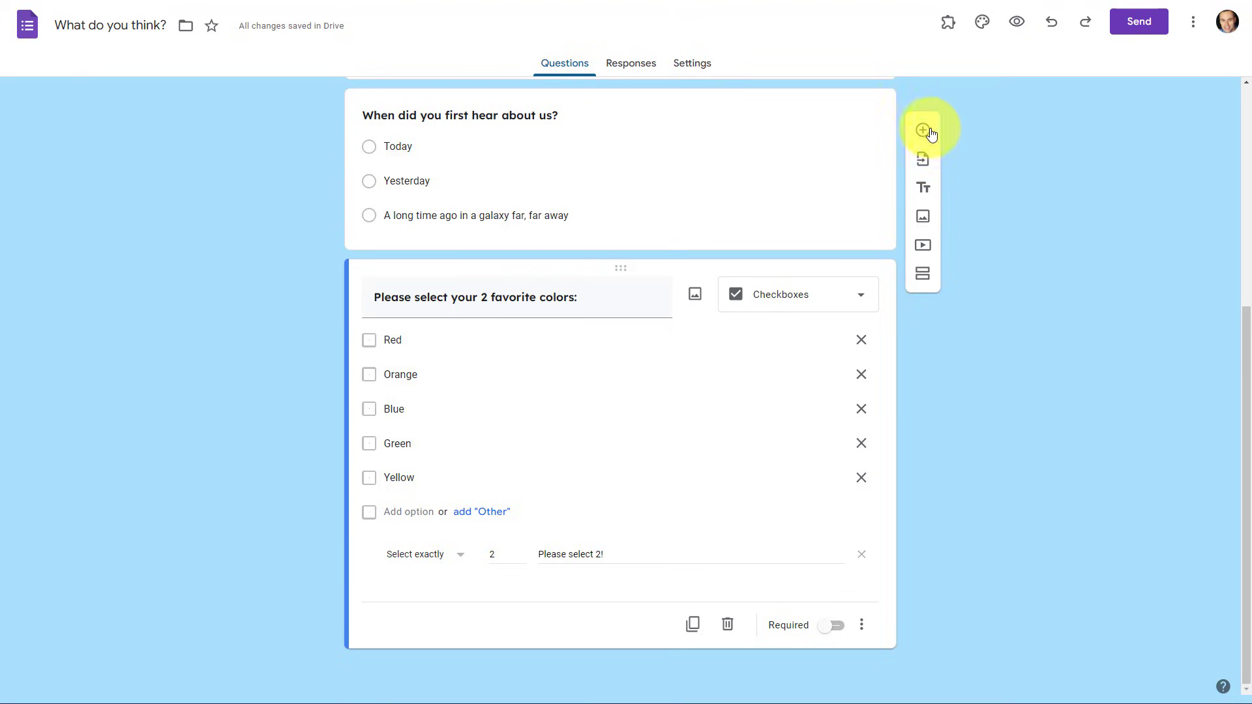
# Add a new section after the colours question and title it 'Page 2'.
pyautogui.click(926, 280)
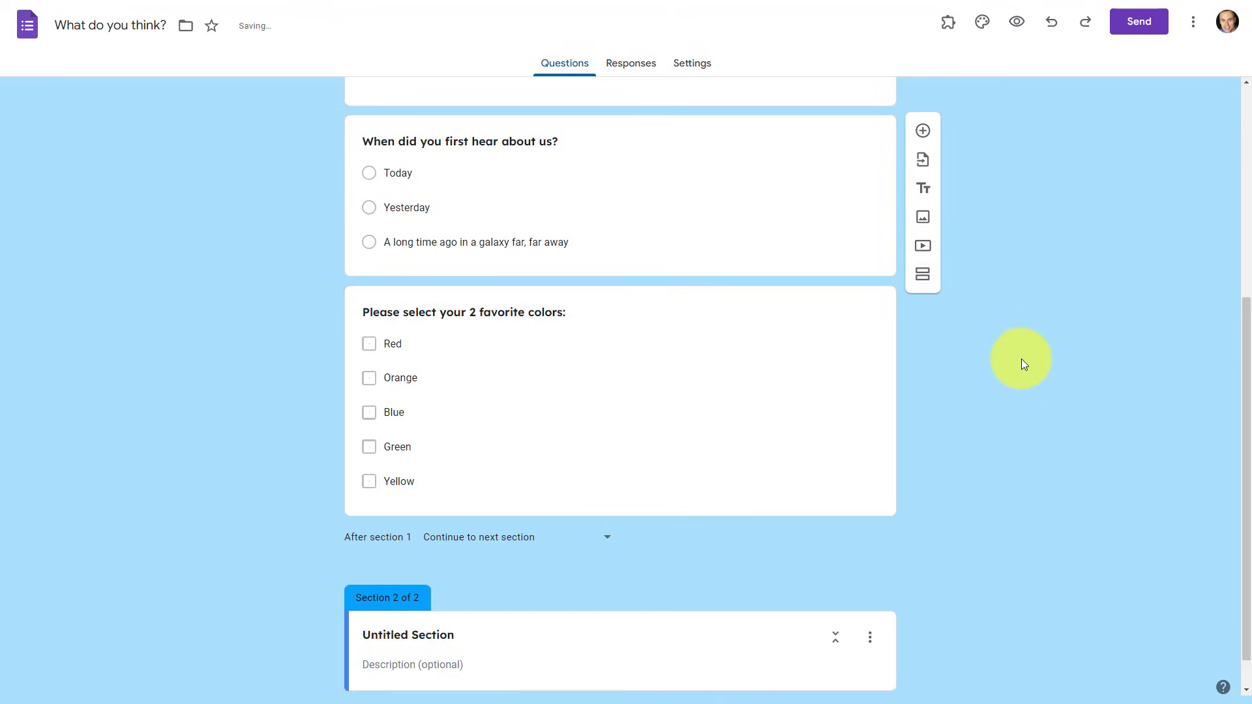
pyautogui.scroll(-1, 1023, 359)
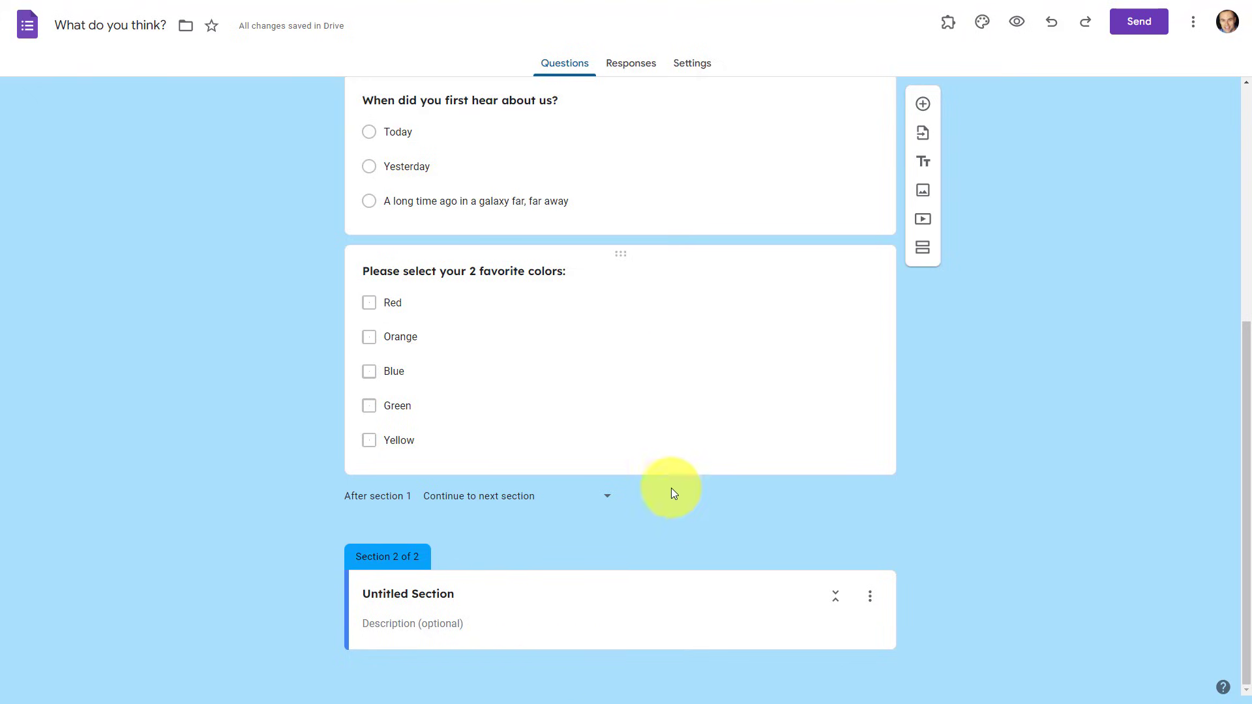
pyautogui.click(451, 597)
pyautogui.moveTo(452, 597); pyautogui.dragTo(339, 607)
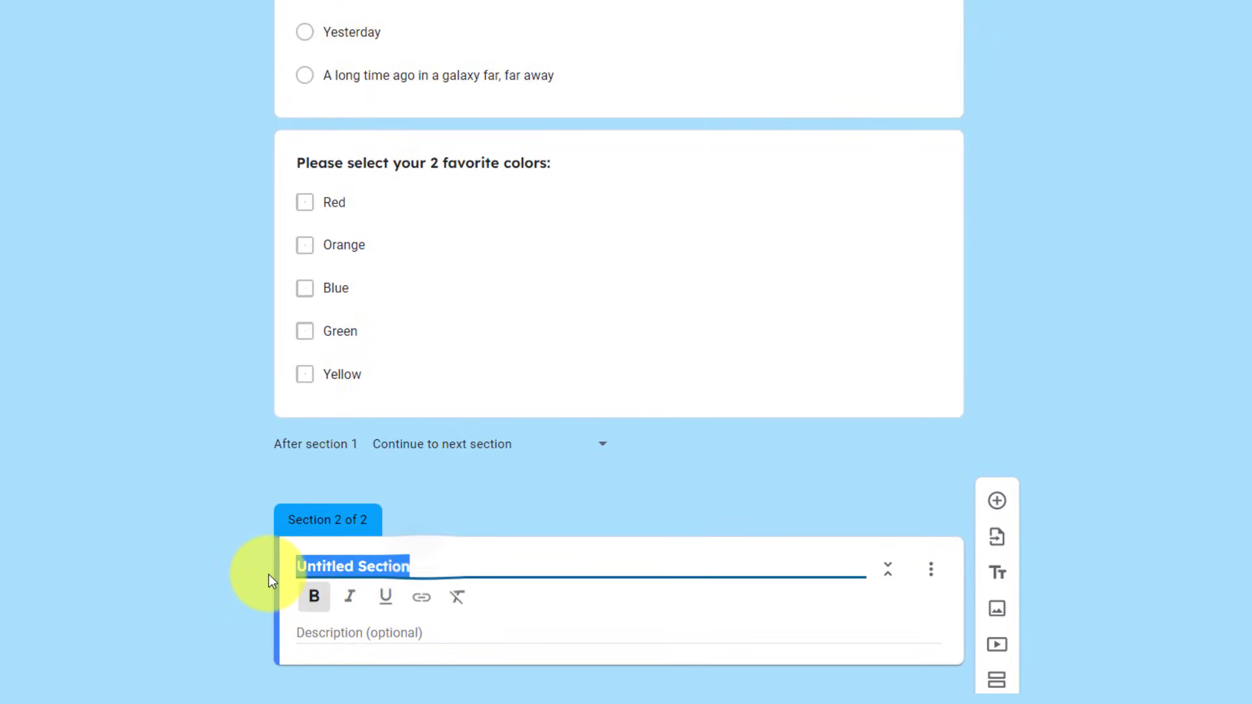
pyautogui.write('Page 2')
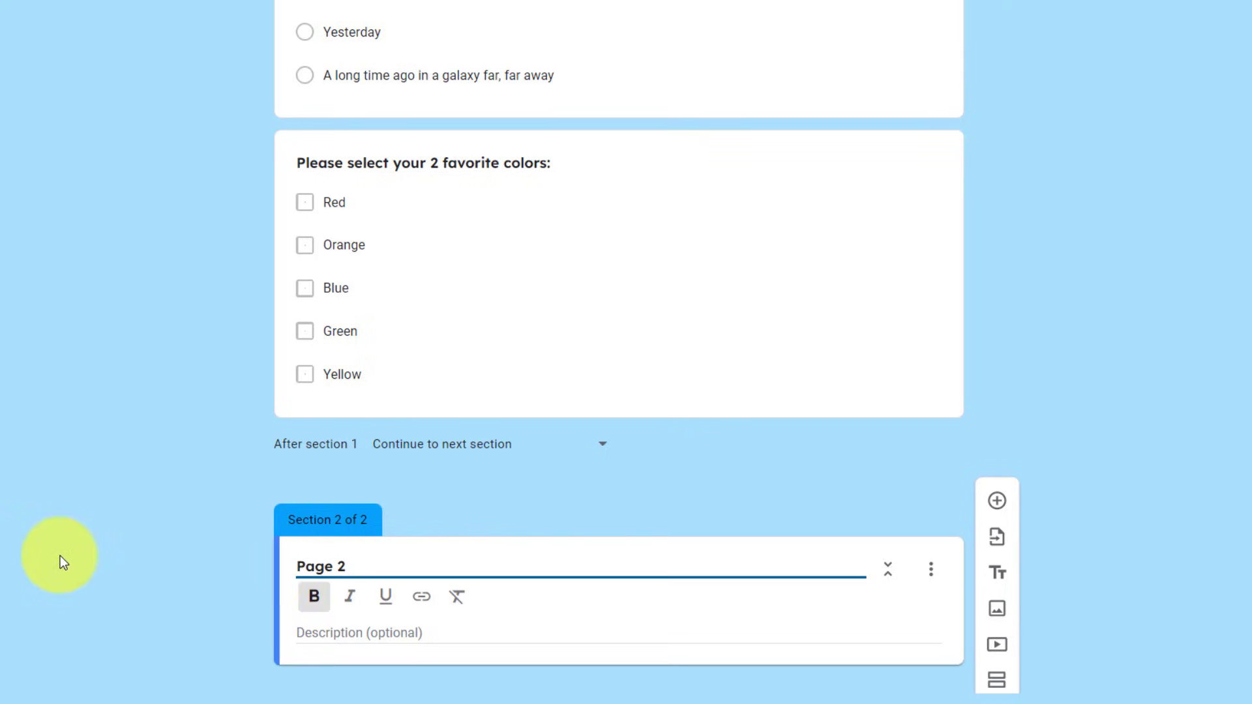
pyautogui.click(60, 556)
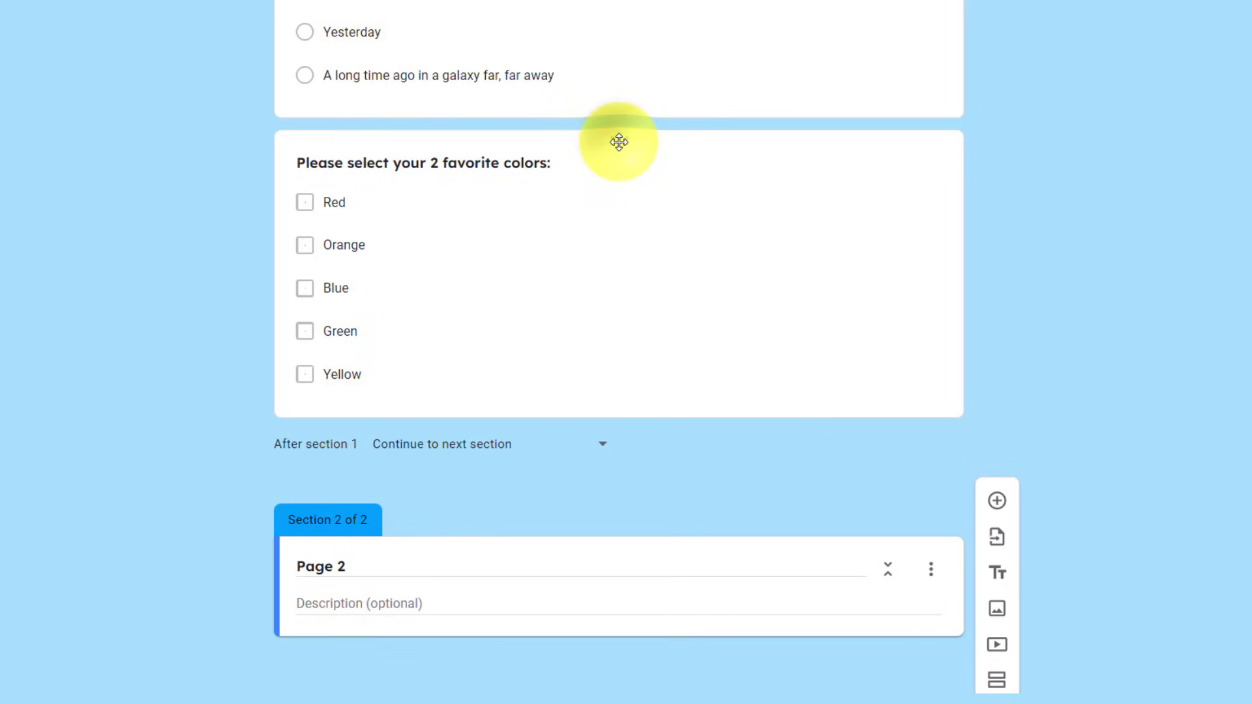
# Drag the colors checkbox question down below the 'Page 2' section header.
pyautogui.moveTo(617, 140); pyautogui.dragTo(638, 467)
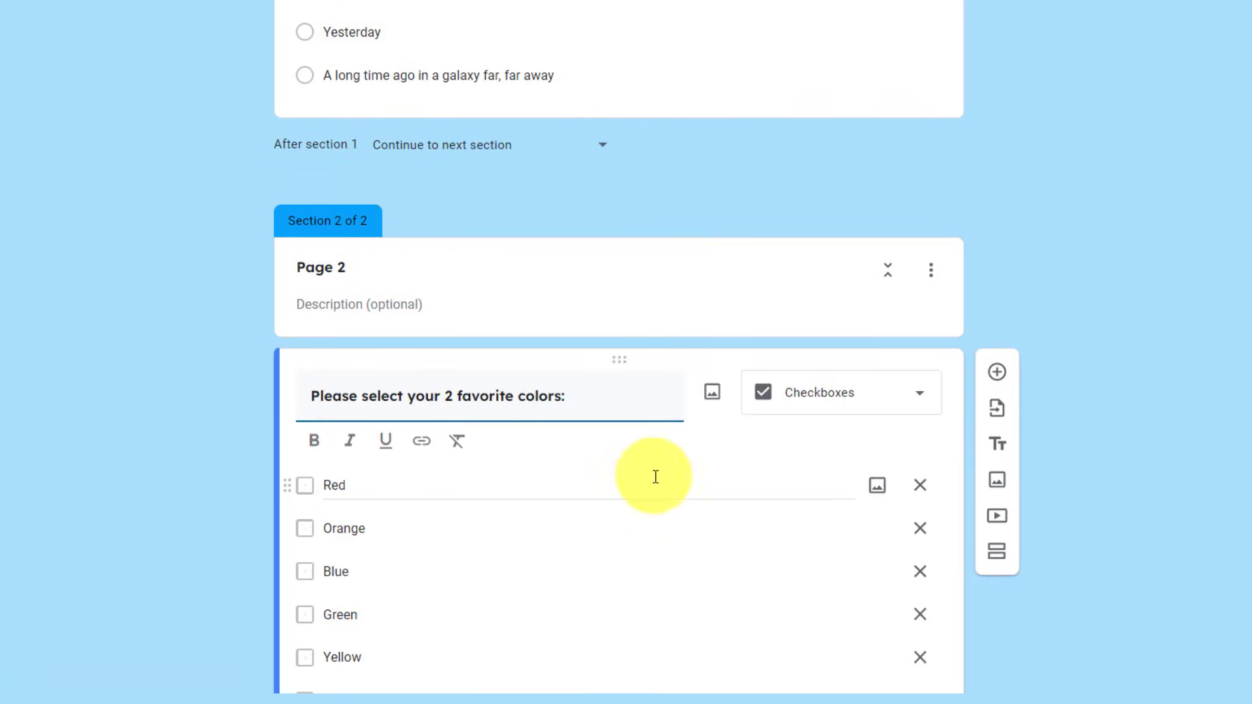
pyautogui.scroll(7, 1105, 245)
pyautogui.scroll(-1, 1105, 245)
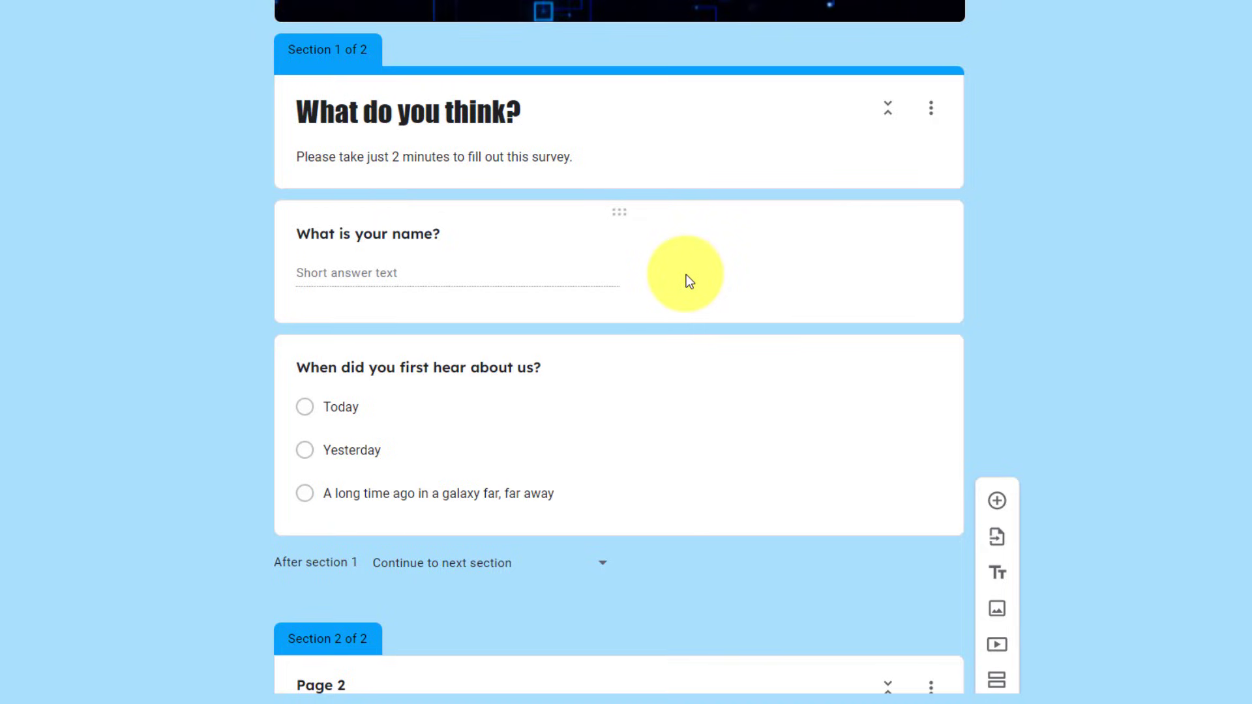
pyautogui.scroll(-5, 686, 275)
pyautogui.scroll(-4, 784, 266)
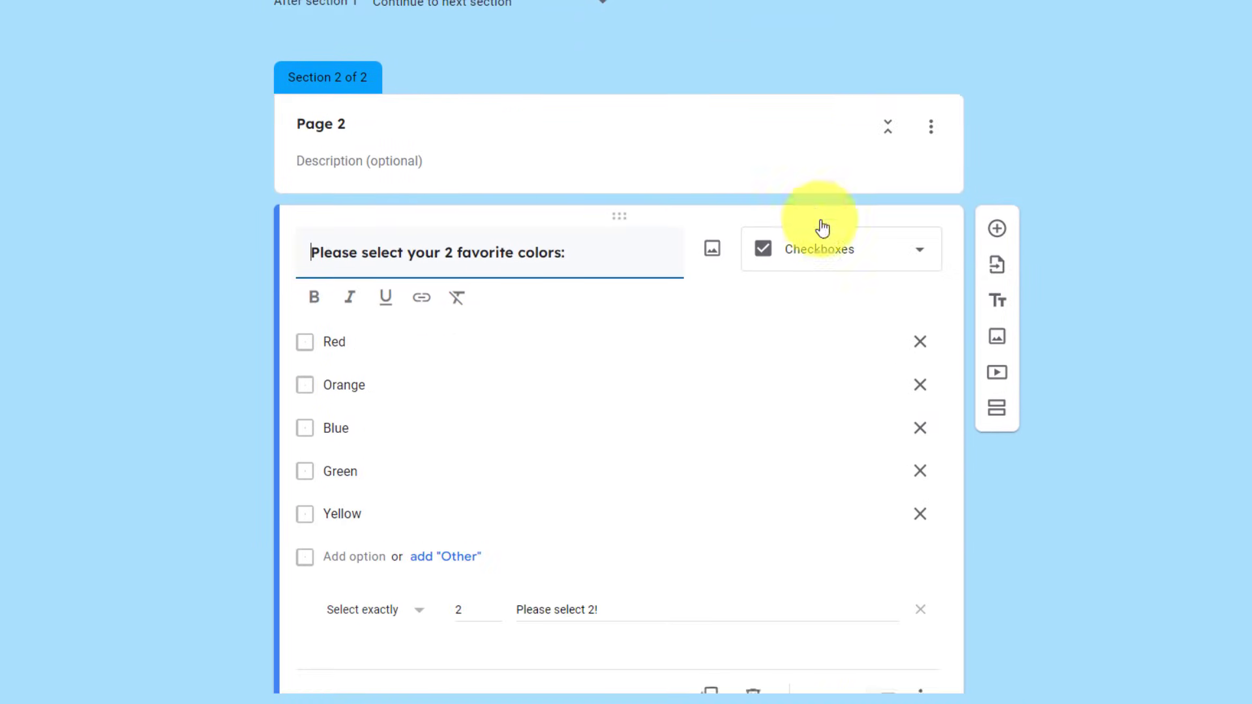
pyautogui.scroll(-1, 594, 308)
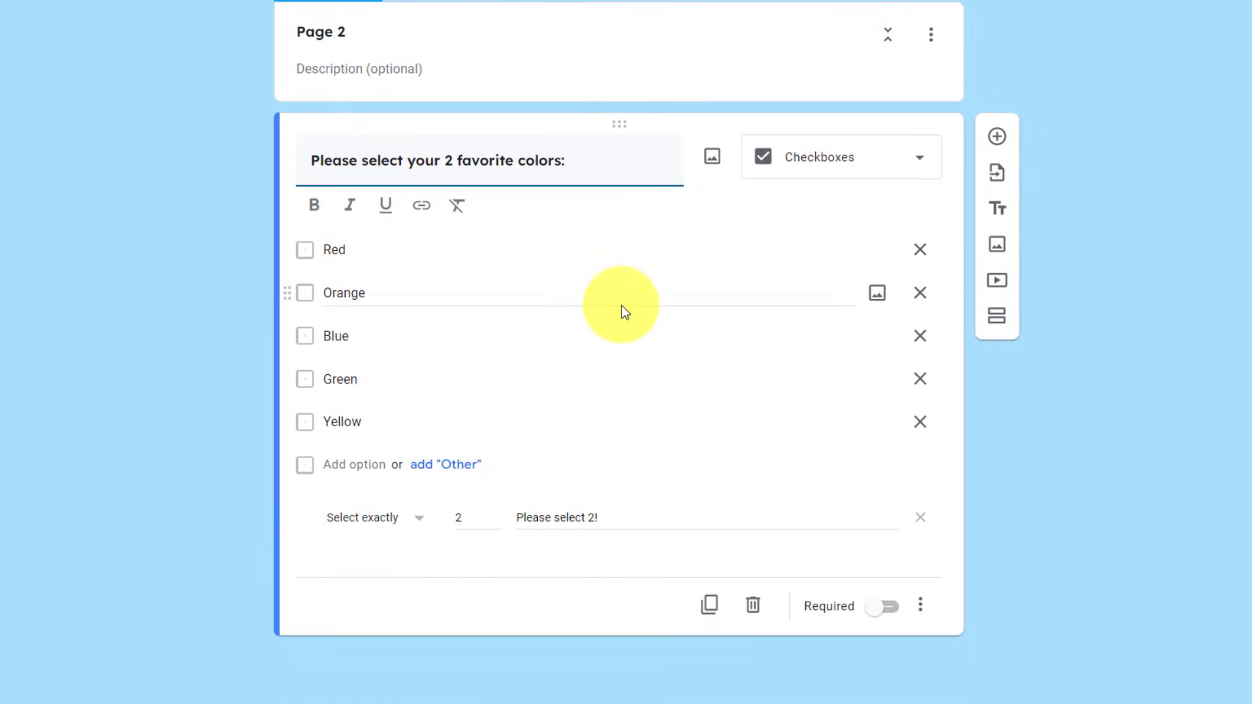
pyautogui.scroll(6, 594, 307)
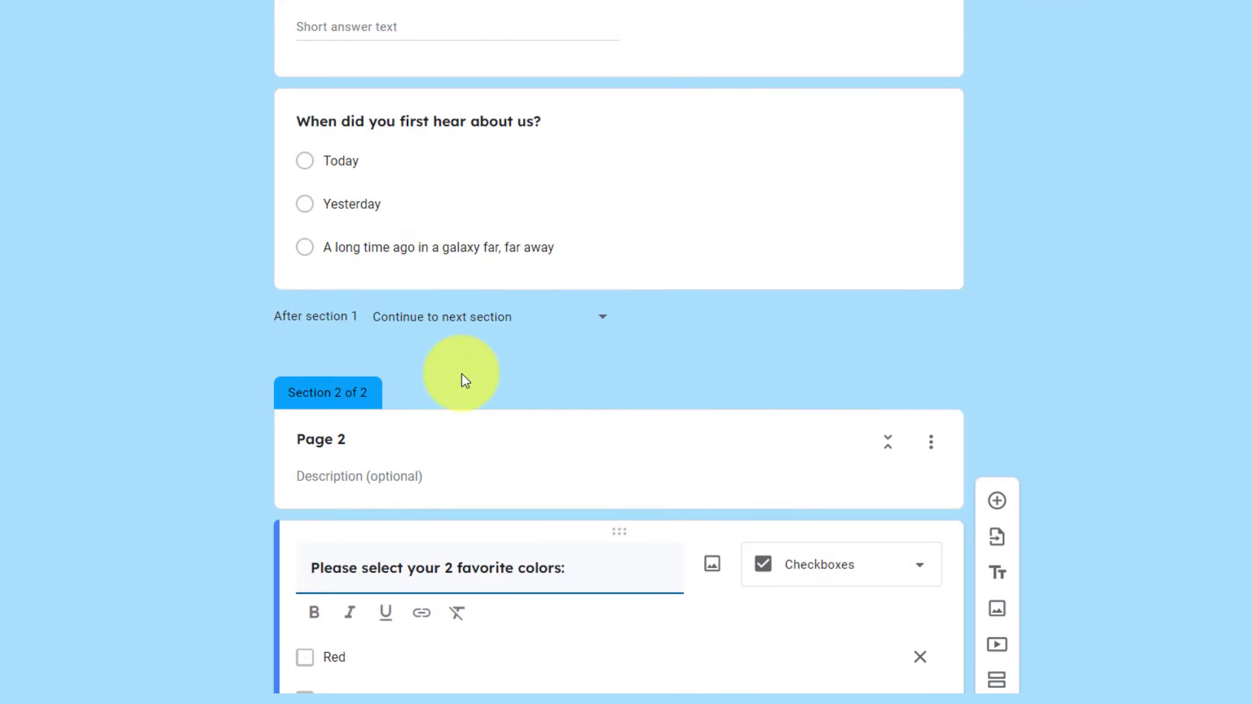
pyautogui.scroll(3, 455, 378)
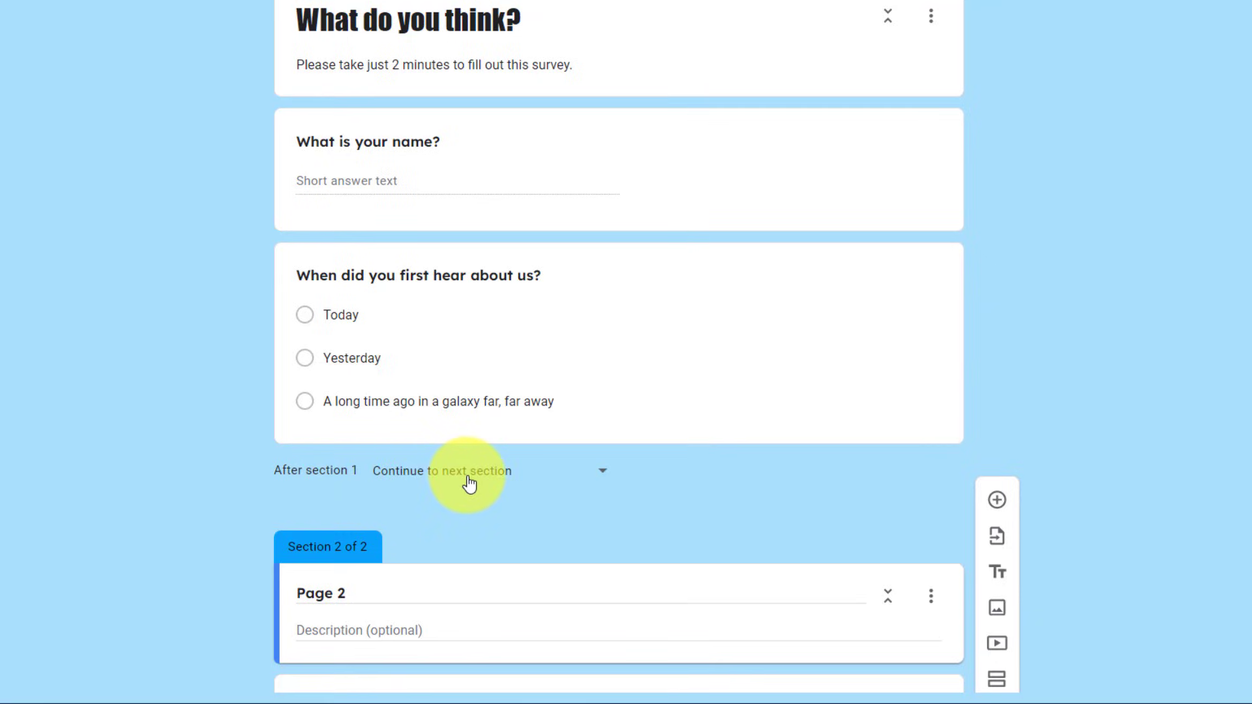
# Show the 'After section 1' routing options: continue, section 1, section 2, or submit.
pyautogui.scroll(-5, 469, 484)
pyautogui.scroll(3, 465, 330)
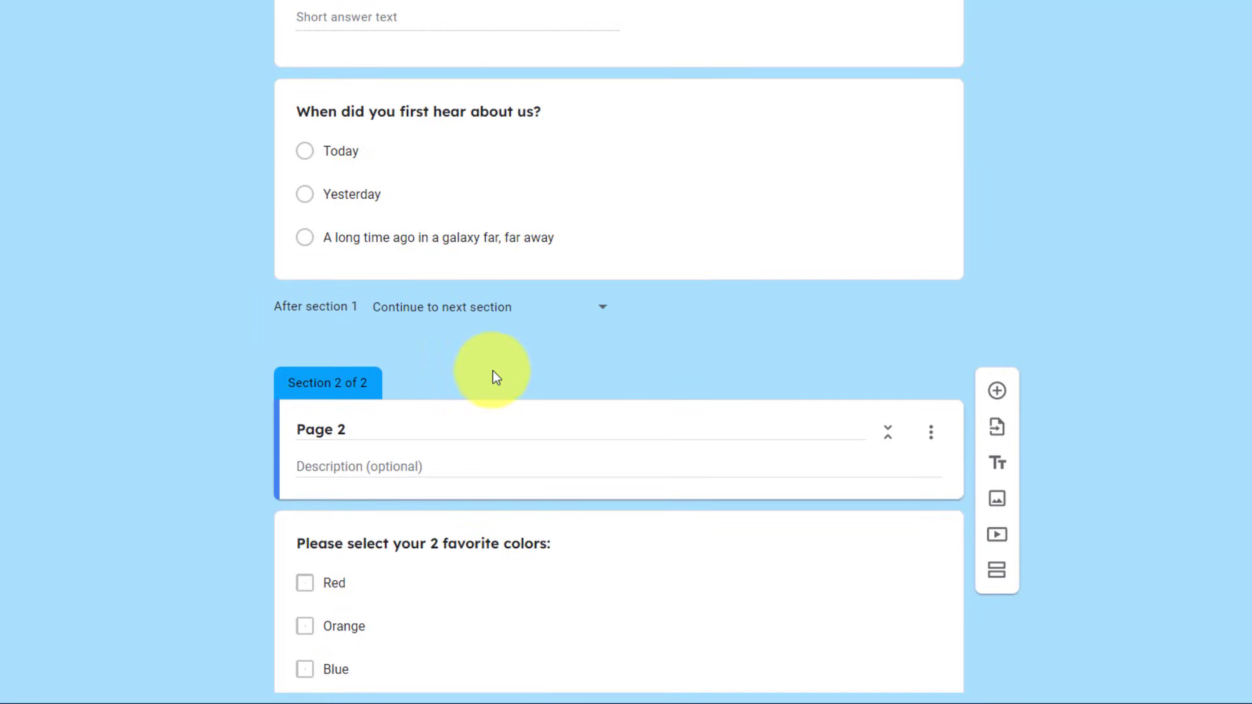
pyautogui.scroll(3, 482, 376)
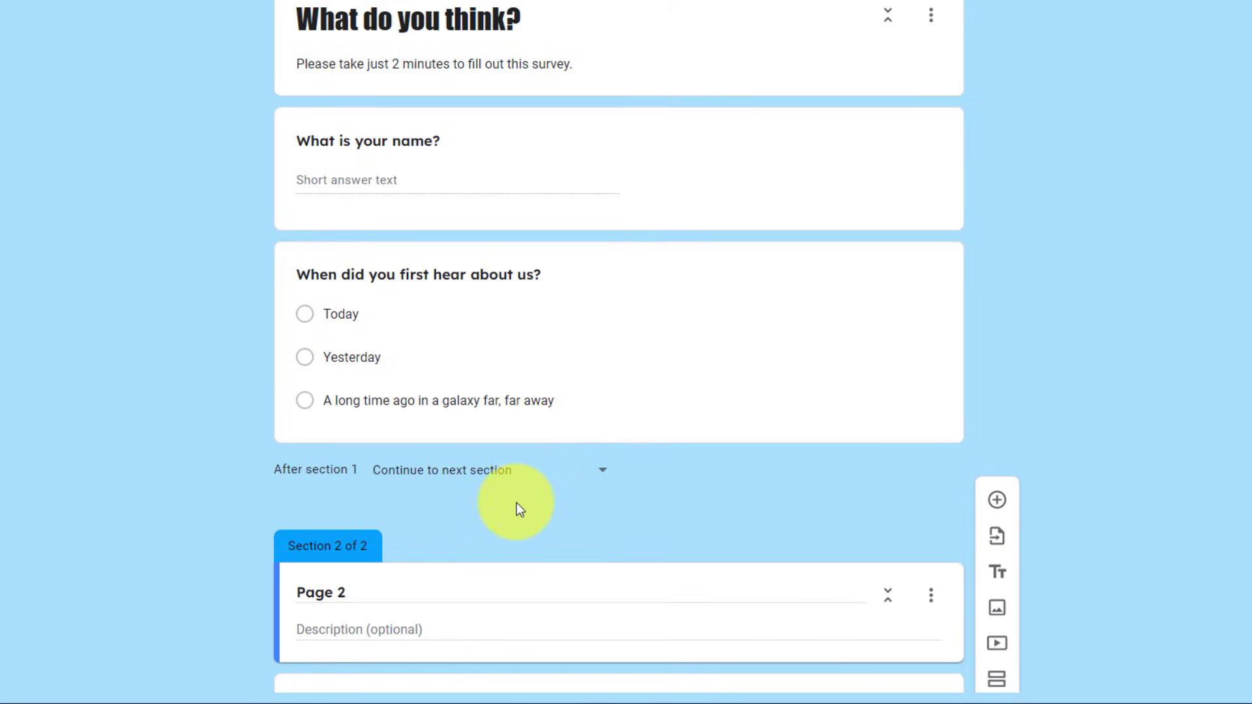
pyautogui.scroll(-1, 516, 503)
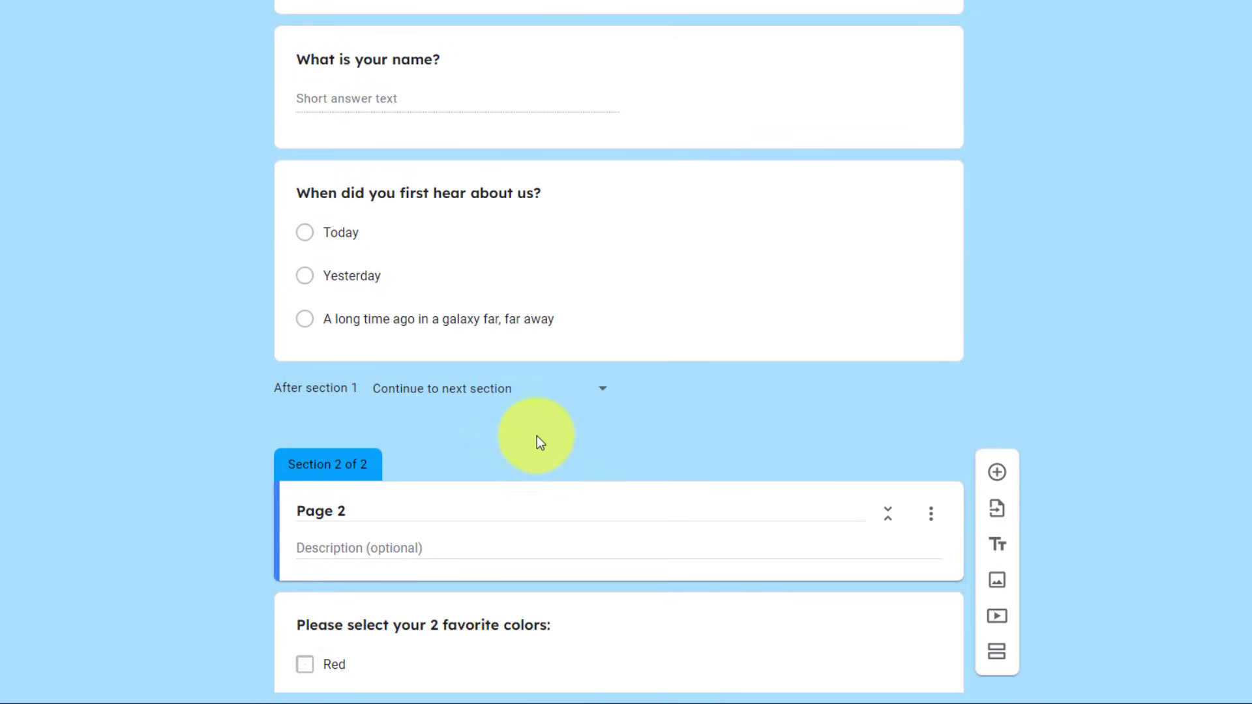
pyautogui.click(603, 392)
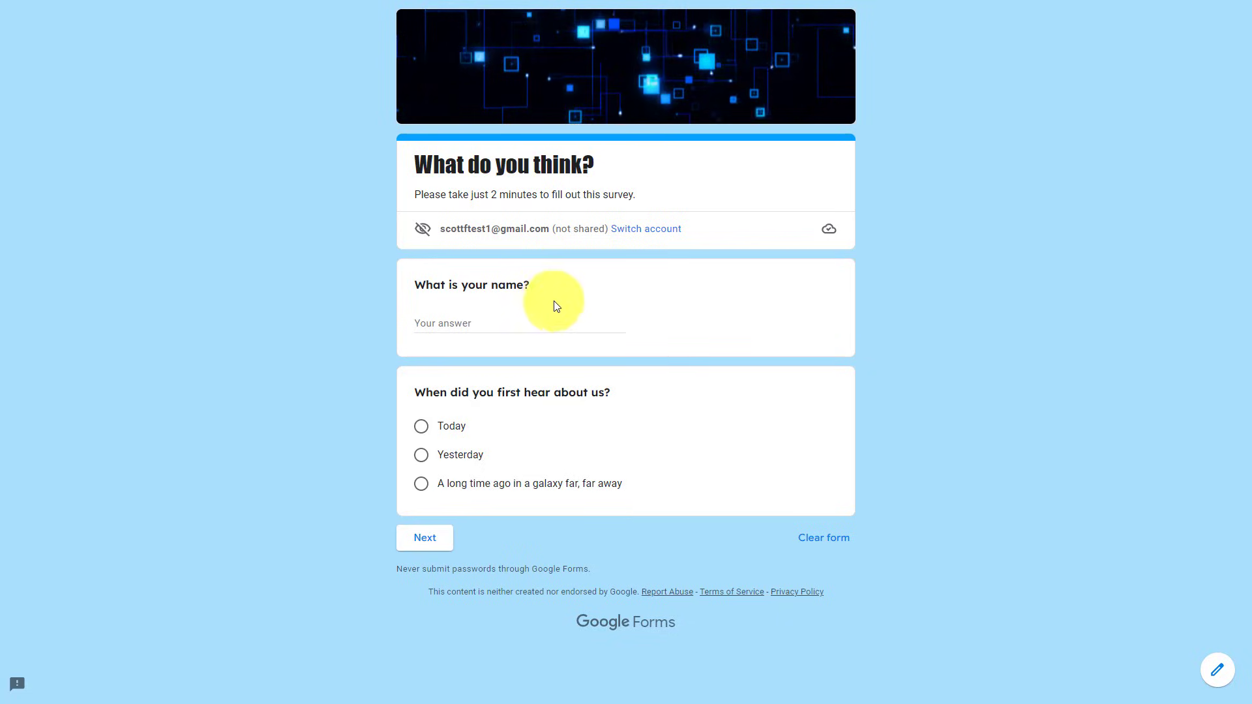
# Advance the preview to its second page to confirm the colors question appears on Page 2.
pyautogui.click(425, 541)
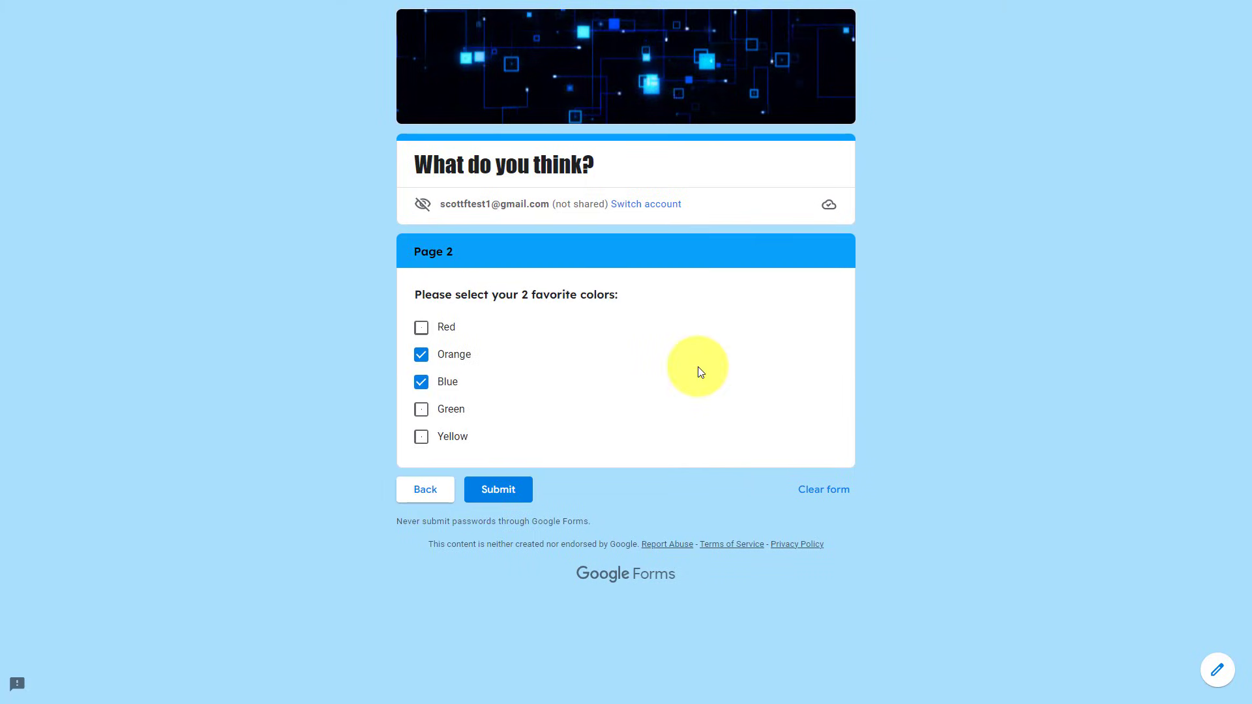